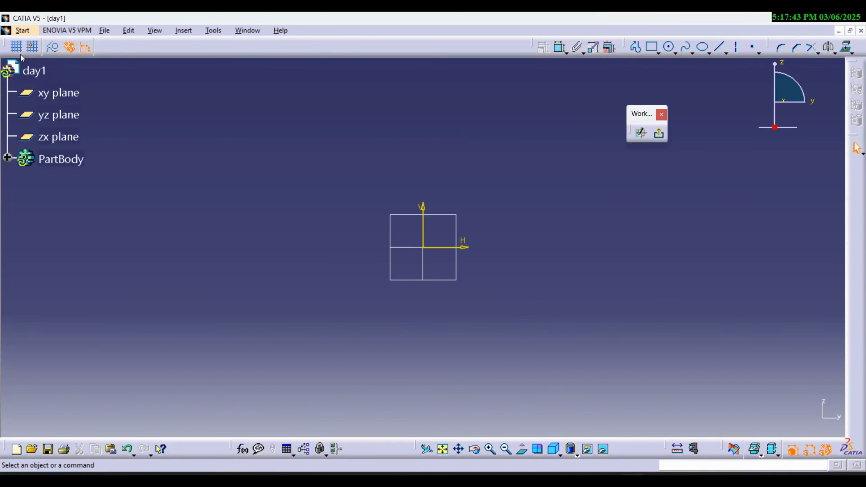
- Undock the Profile and Operation toolbars and redock them in the top row ahead of the constraint tools
{"action": "left_click_drag", "start_coordinate": [629, 46], "coordinate": [460, 133]}
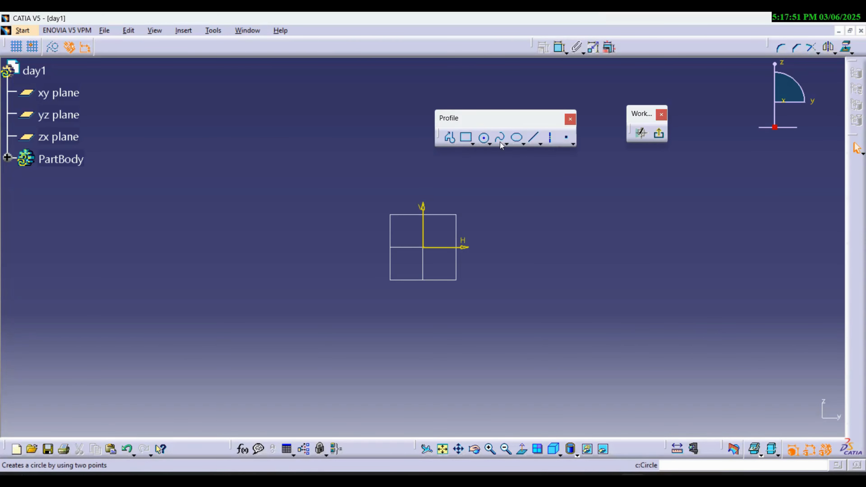
{"action": "left_click_drag", "start_coordinate": [511, 118], "coordinate": [477, 62]}
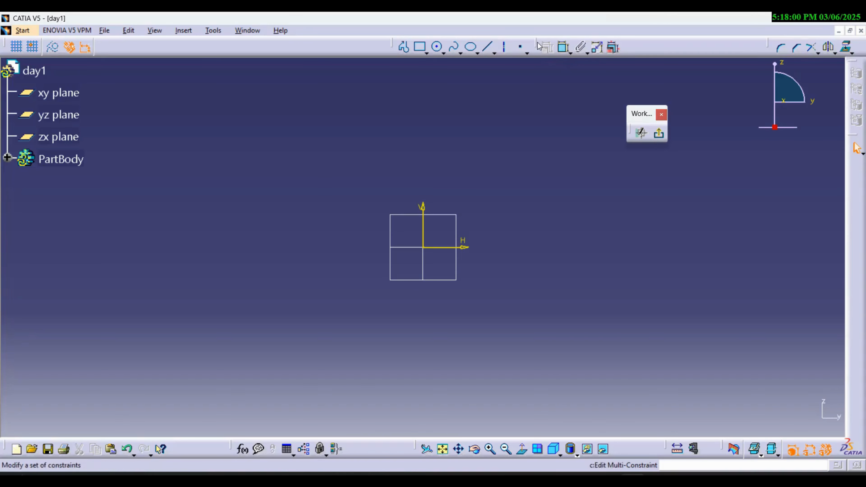
{"action": "left_click_drag", "start_coordinate": [771, 46], "coordinate": [530, 119]}
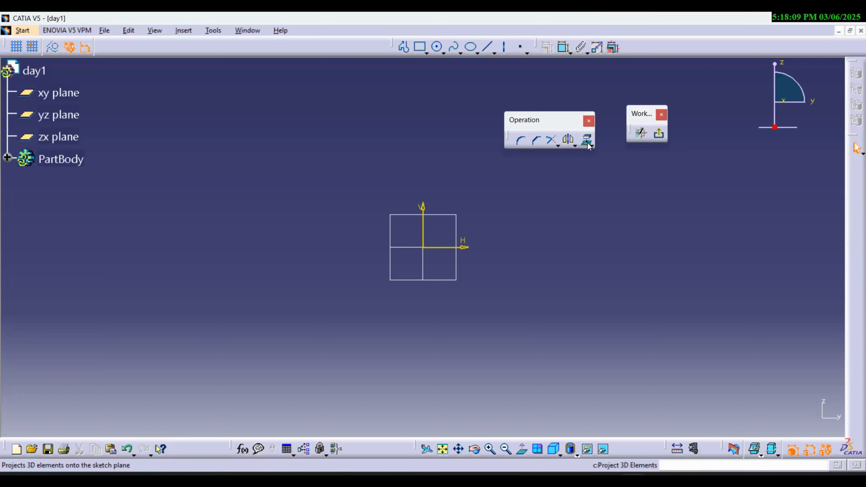
{"action": "mouse_move", "coordinate": [536, 118]}
{"action": "left_mouse_down"}
{"action": "mouse_move", "coordinate": [513, 118]}
{"action": "mouse_move", "coordinate": [375, 46]}
{"action": "left_mouse_up"}
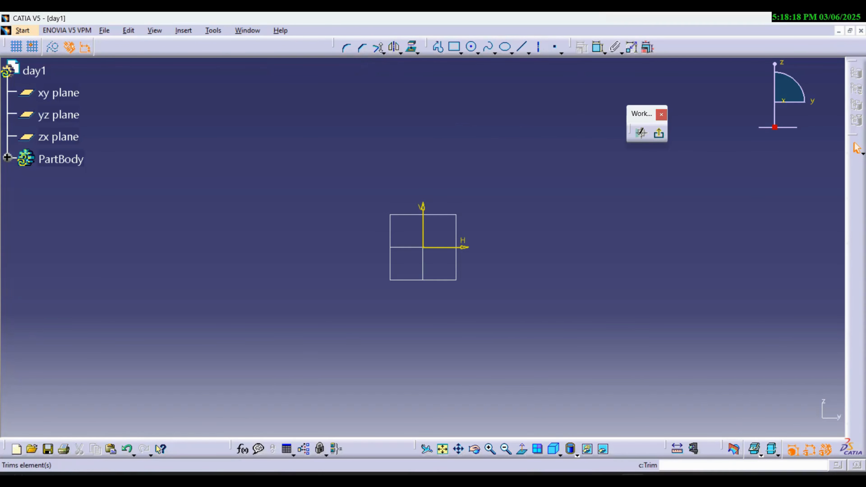
- Dock the floating Workbench toolbar in the top row and redock the Constraint toolbar between it and the Profile toolbar
{"action": "left_click_drag", "start_coordinate": [573, 46], "coordinate": [546, 113]}
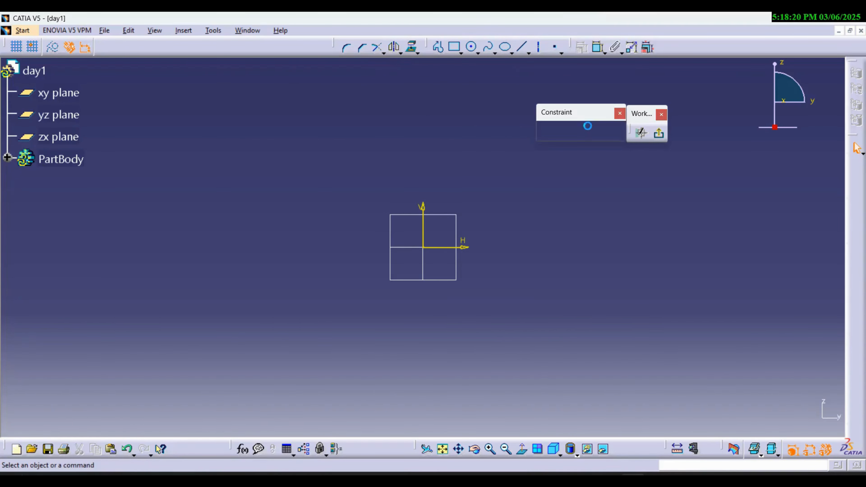
{"action": "left_click_drag", "start_coordinate": [652, 99], "coordinate": [684, 44]}
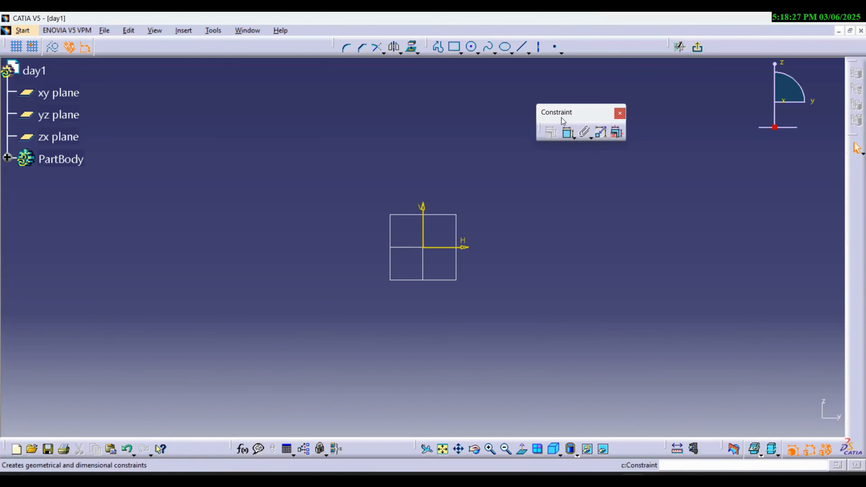
{"action": "left_click_drag", "start_coordinate": [577, 109], "coordinate": [616, 46]}
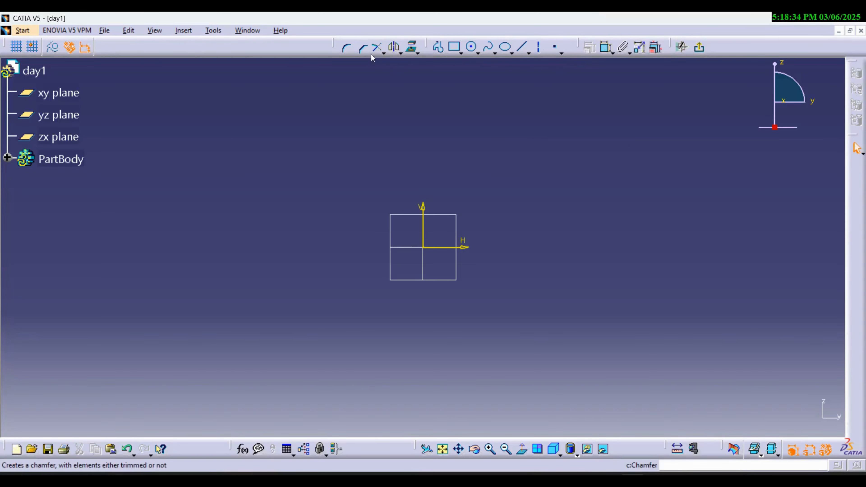
- Float the Sketch tools toolbar, examine the options it offers for the Profile command, and dock it back
{"action": "mouse_move", "coordinate": [5, 47]}
{"action": "left_mouse_down"}
{"action": "mouse_move", "coordinate": [143, 102]}
{"action": "mouse_move", "coordinate": [232, 108]}
{"action": "mouse_move", "coordinate": [249, 100]}
{"action": "left_mouse_up"}
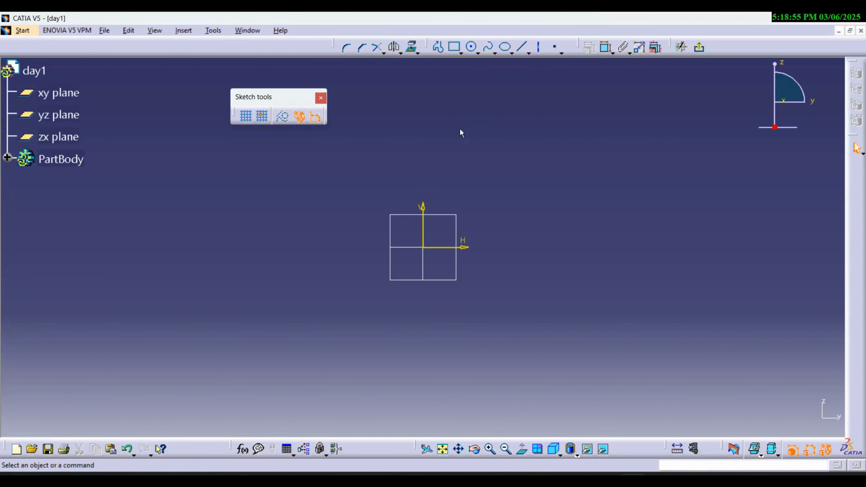
{"action": "left_click", "coordinate": [438, 48]}
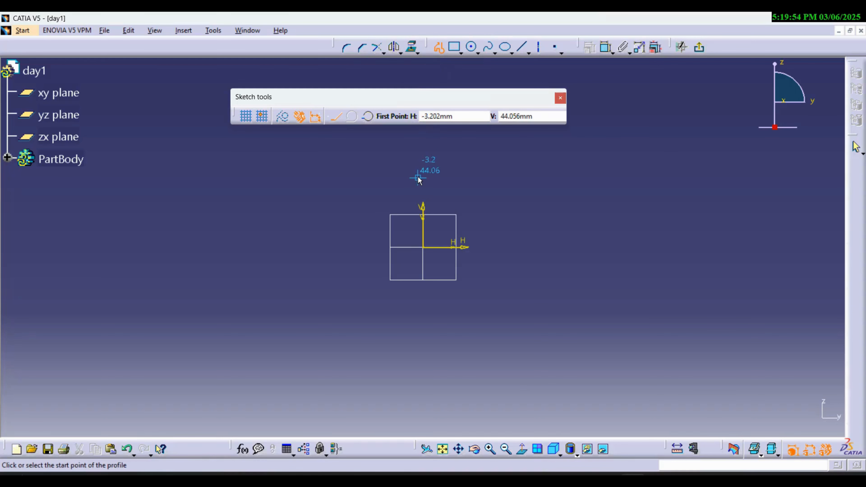
{"action": "key", "text": "Escape"}
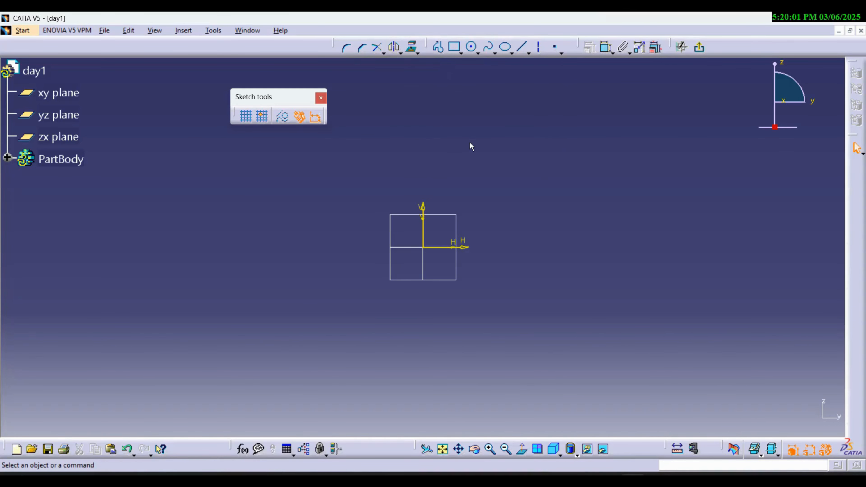
{"action": "left_click_drag", "start_coordinate": [205, 102], "coordinate": [34, 48]}
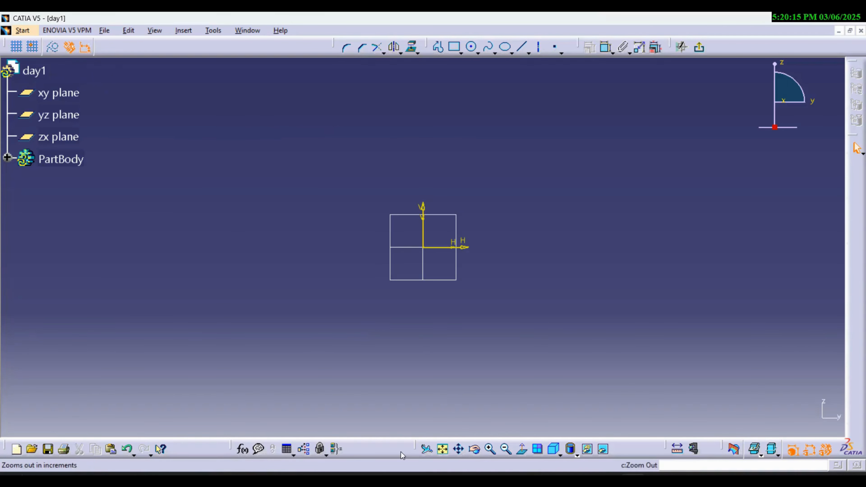
- Float the View, Visualization and Sketch tools toolbars in turn to examine their tools, docking each one back
{"action": "left_click_drag", "start_coordinate": [416, 447], "coordinate": [362, 341]}
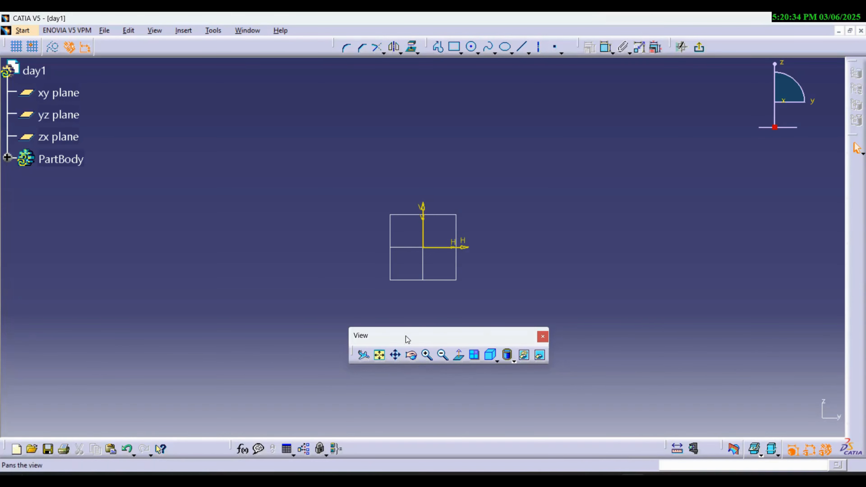
{"action": "left_click_drag", "start_coordinate": [437, 334], "coordinate": [460, 464]}
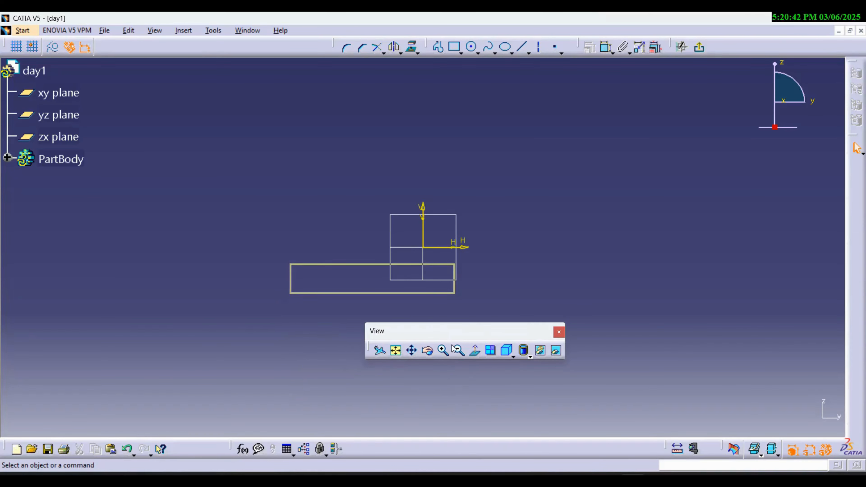
{"action": "left_click_drag", "start_coordinate": [450, 330], "coordinate": [513, 453]}
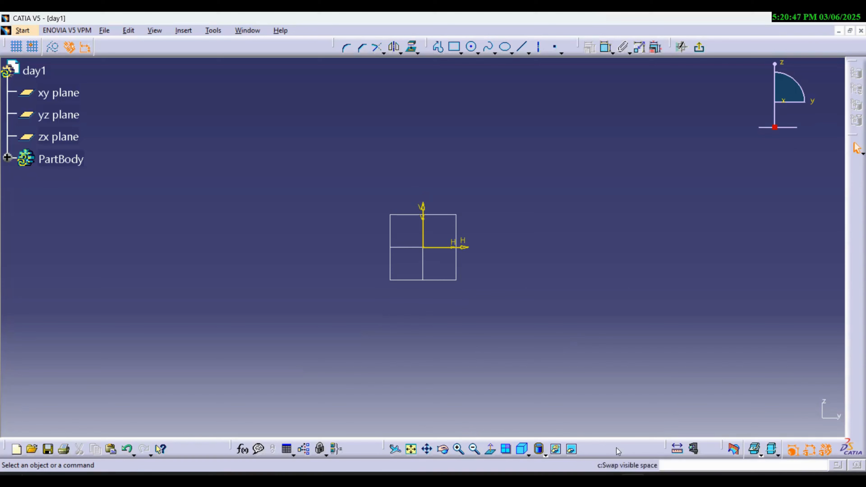
{"action": "left_click_drag", "start_coordinate": [724, 449], "coordinate": [693, 354]}
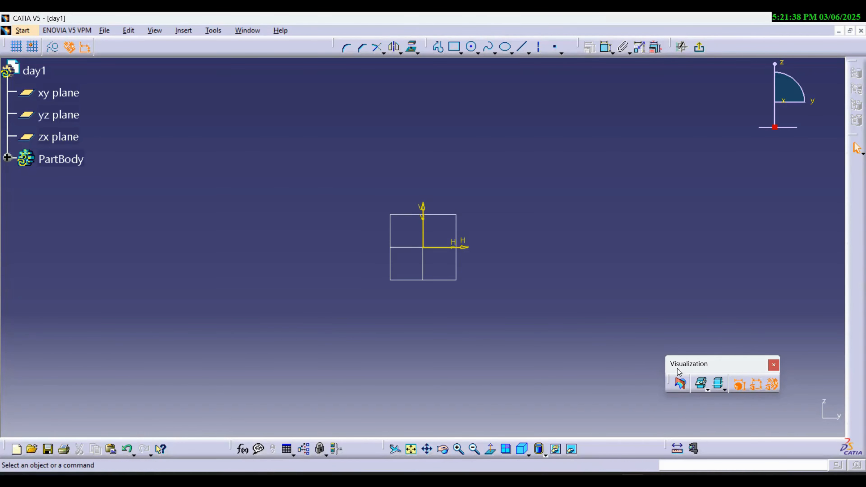
{"action": "left_click_drag", "start_coordinate": [725, 360], "coordinate": [781, 451]}
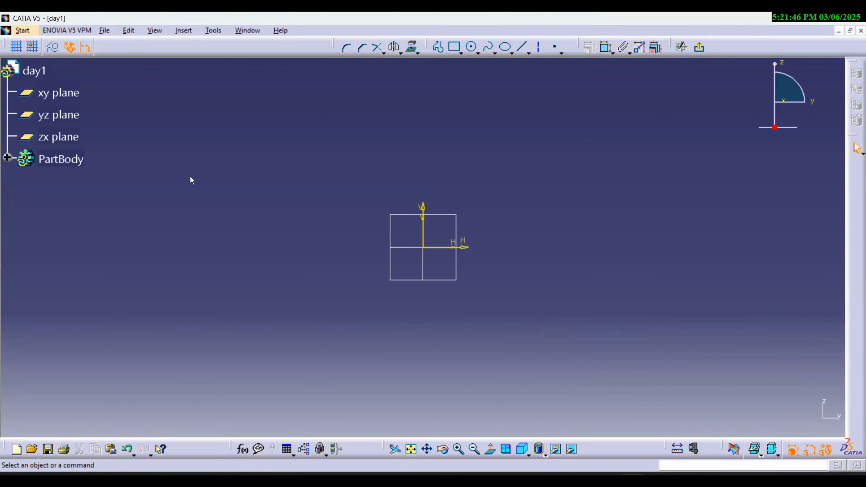
{"action": "left_click_drag", "start_coordinate": [5, 47], "coordinate": [150, 134]}
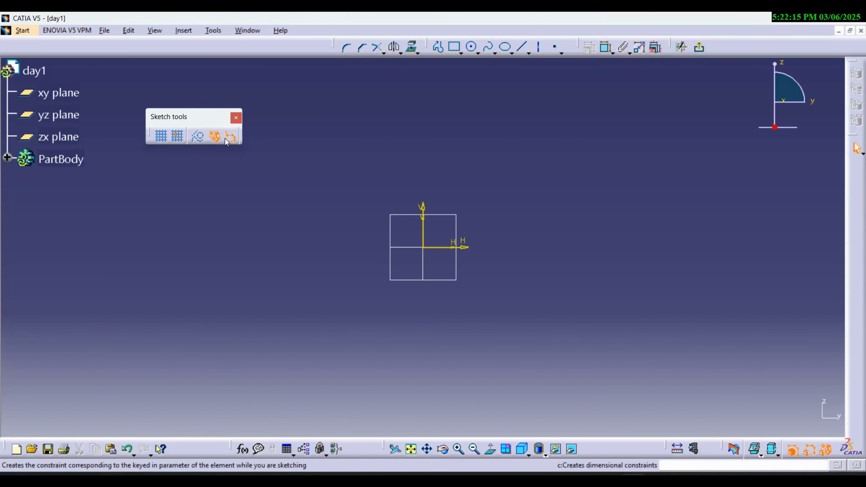
{"action": "double_click", "coordinate": [198, 118]}
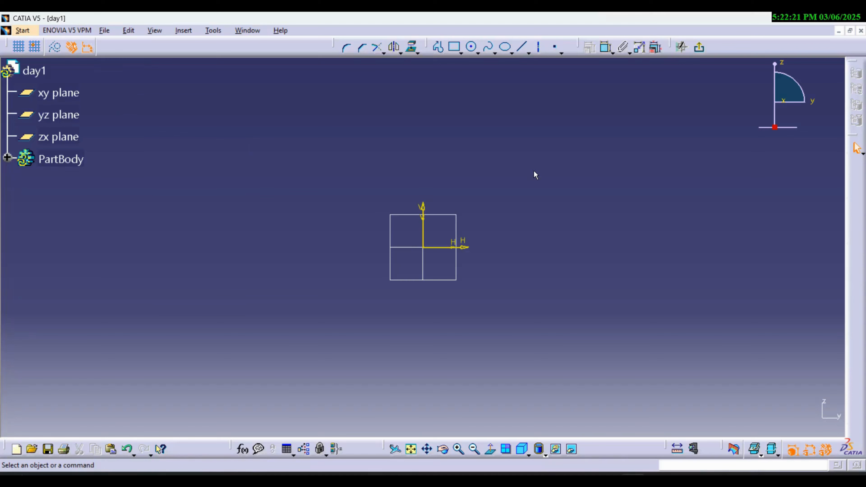
- Redock the Profile toolbar farther along its row and draw a vertical line about 79.73 mm long upward from the sketch origin
{"action": "left_click_drag", "start_coordinate": [429, 47], "coordinate": [444, 84]}
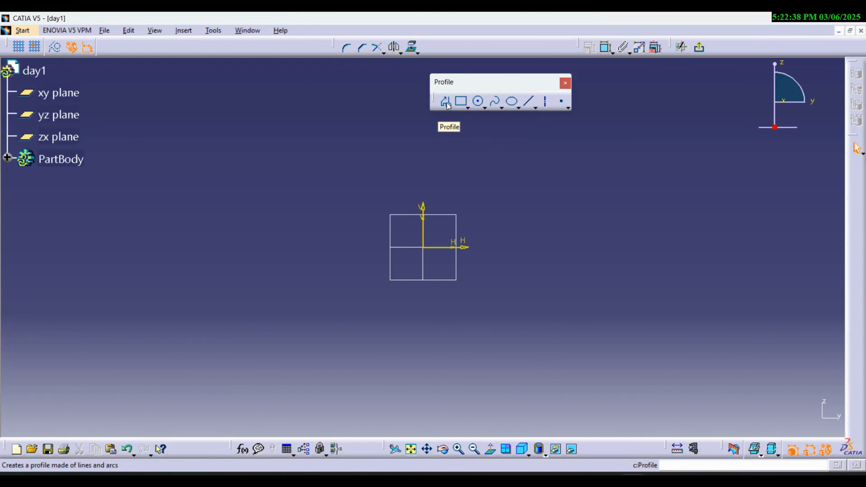
{"action": "left_click_drag", "start_coordinate": [481, 81], "coordinate": [564, 47]}
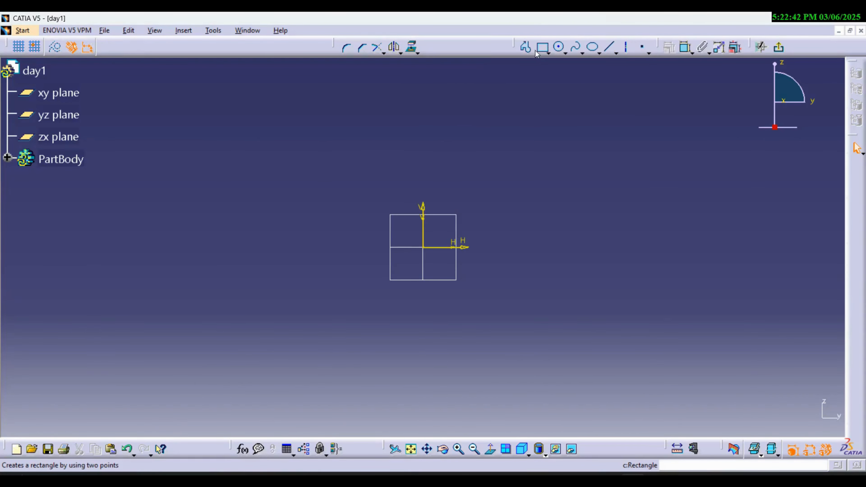
{"action": "left_click", "coordinate": [526, 49]}
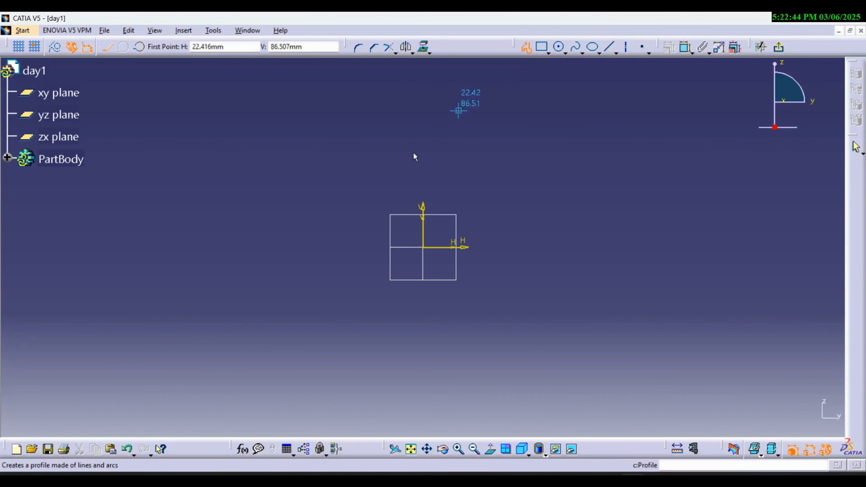
{"action": "left_click", "coordinate": [424, 248]}
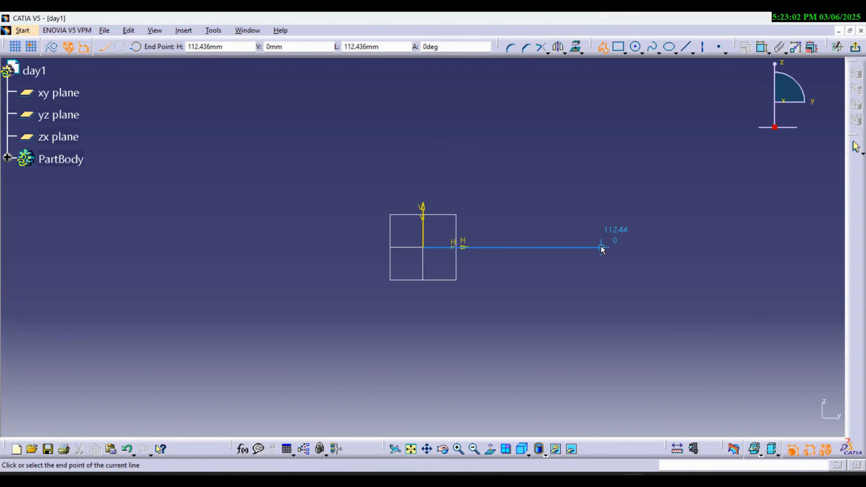
{"action": "left_click", "coordinate": [423, 121]}
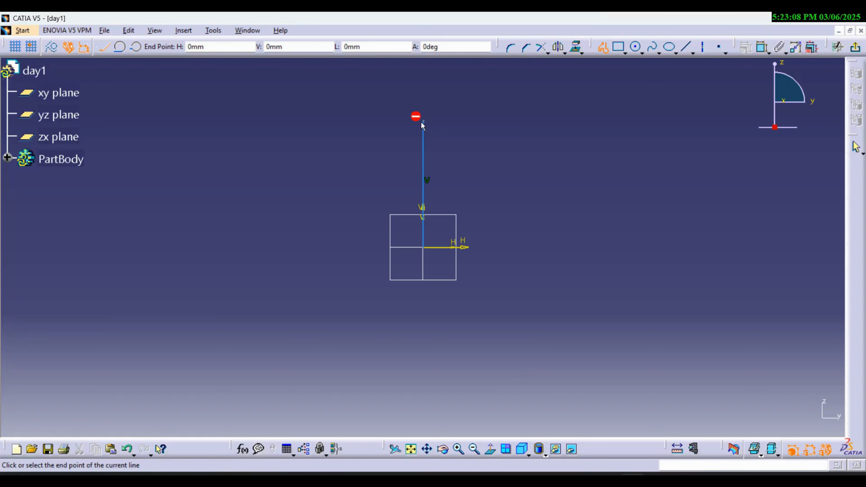
{"action": "key", "text": "Escape"}
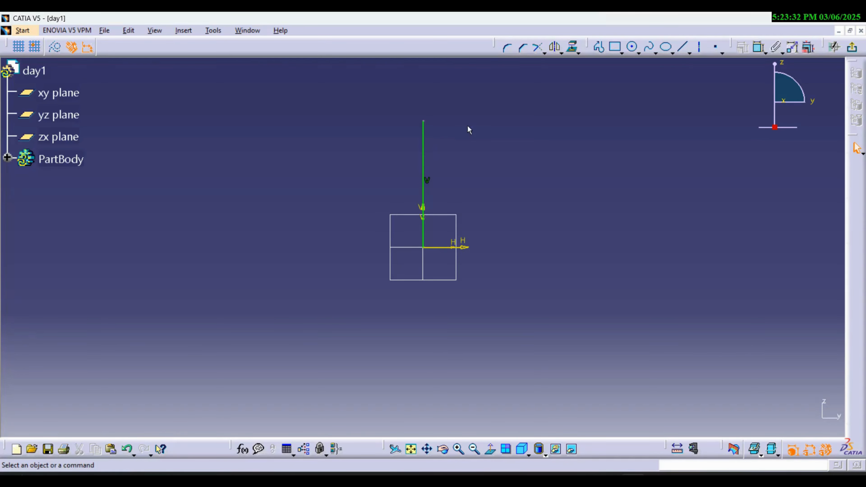
- Test the line's freedom by moving its upper endpoint down and up along the vertical axis
{"action": "left_click_drag", "start_coordinate": [430, 120], "coordinate": [440, 143]}
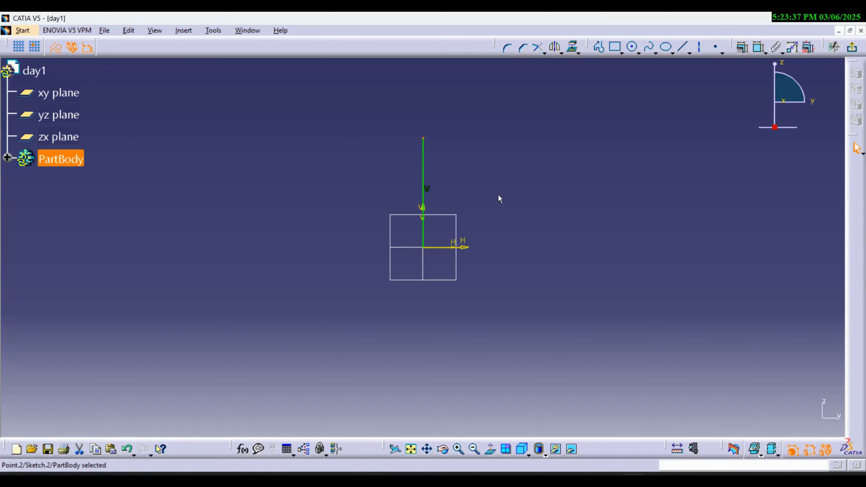
{"action": "left_click", "coordinate": [448, 153]}
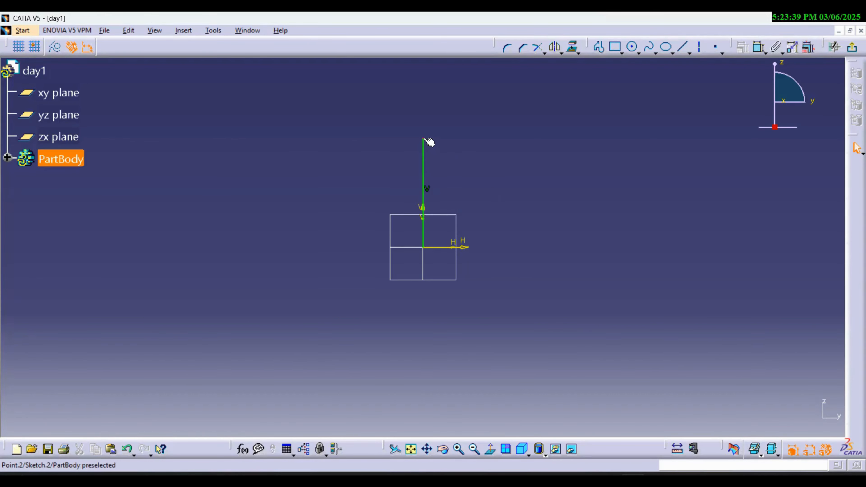
{"action": "mouse_move", "coordinate": [429, 139]}
{"action": "left_mouse_down"}
{"action": "mouse_move", "coordinate": [425, 180]}
{"action": "mouse_move", "coordinate": [431, 108]}
{"action": "mouse_move", "coordinate": [431, 194]}
{"action": "mouse_move", "coordinate": [438, 84]}
{"action": "left_mouse_up"}
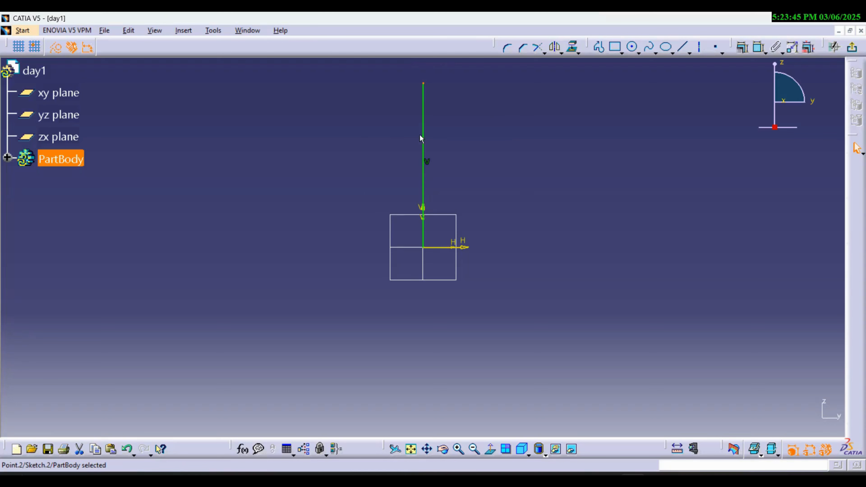
{"action": "left_click", "coordinate": [476, 189]}
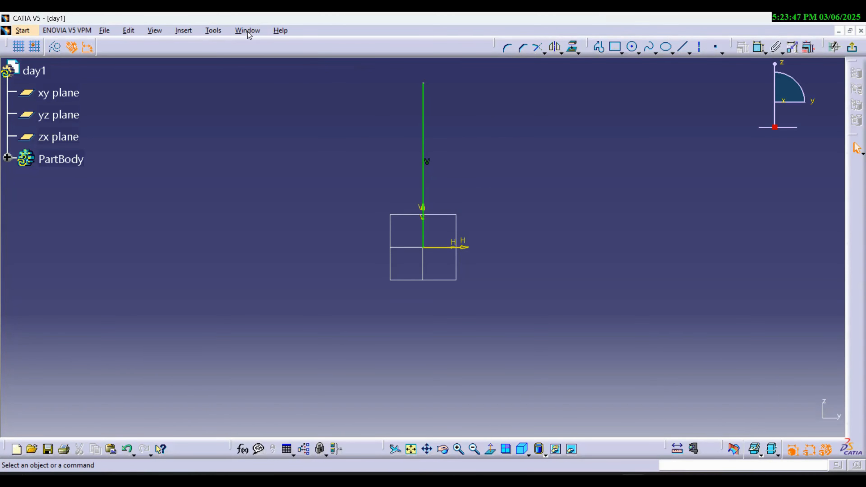
- Run Sketch Analysis and inspect the diagnostic constraint status of the line and its endpoint Point.2
{"action": "left_click", "coordinate": [214, 30]}
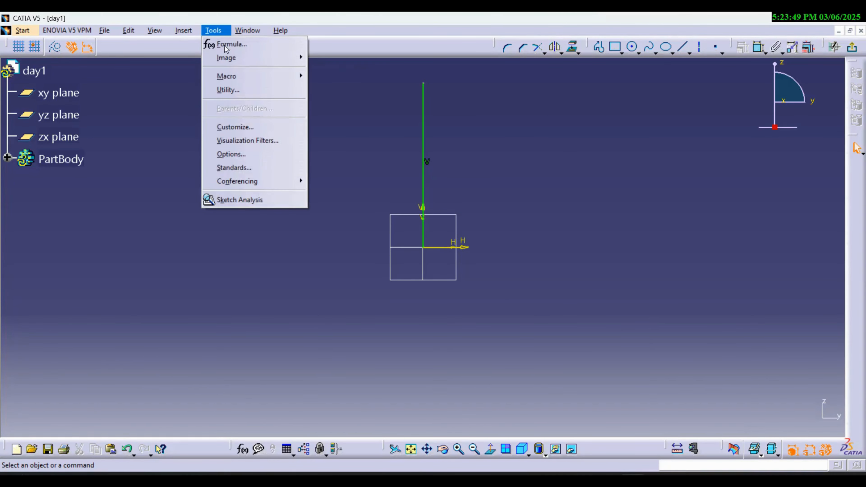
{"action": "left_click", "coordinate": [251, 200]}
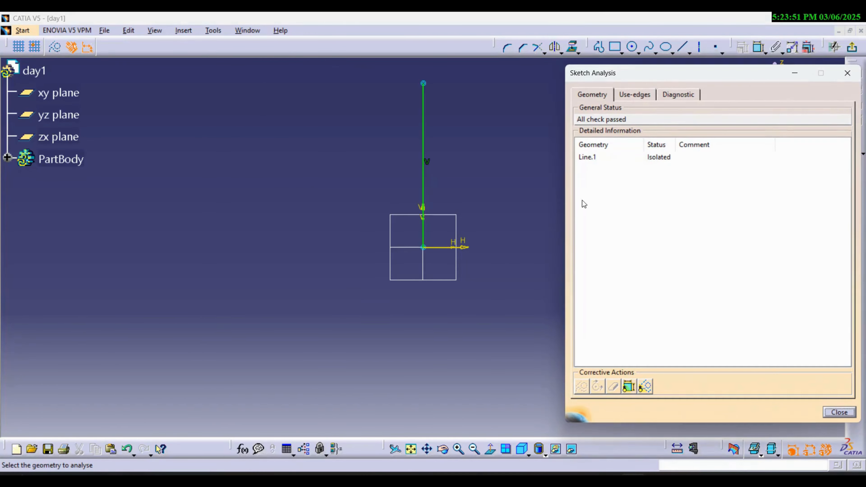
{"action": "left_click", "coordinate": [675, 96]}
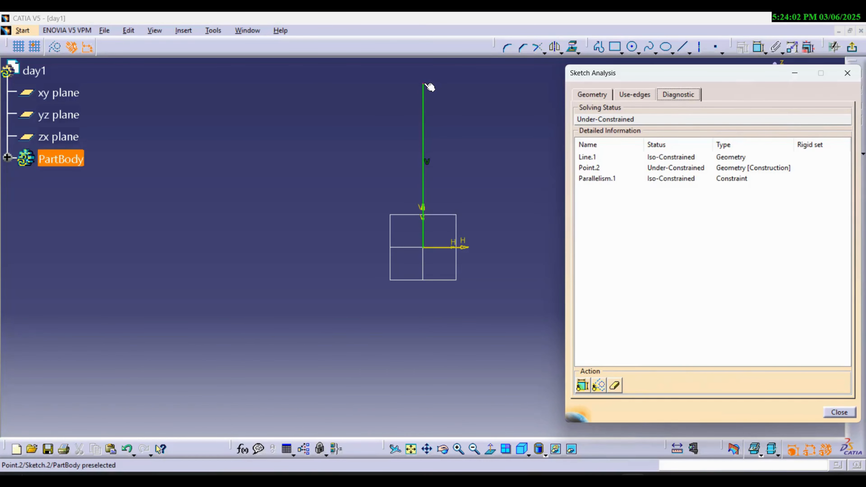
{"action": "left_click", "coordinate": [595, 169]}
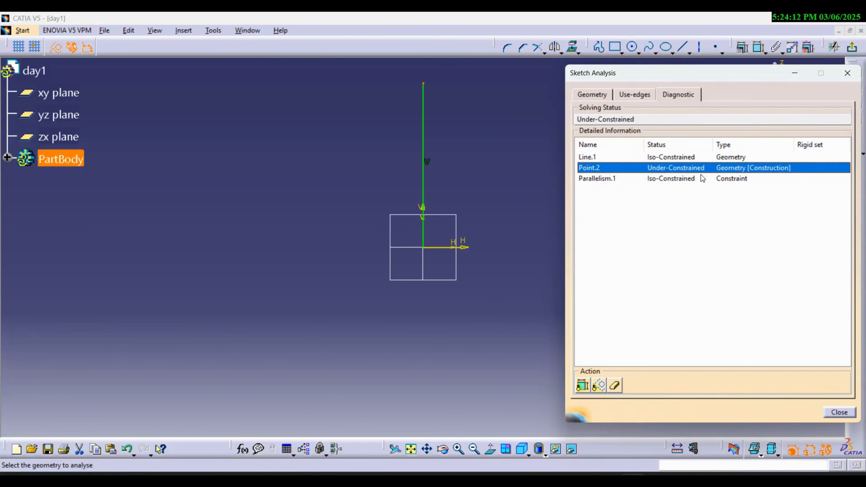
{"action": "left_click", "coordinate": [840, 412]}
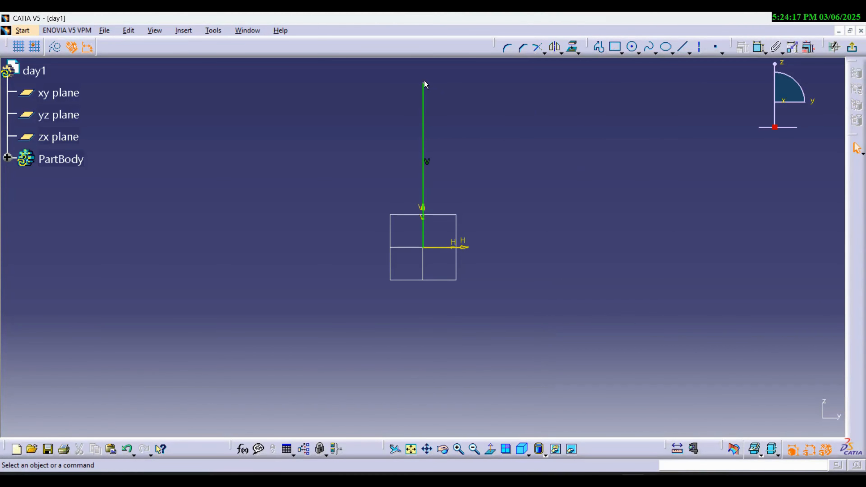
- Move the vertical line's upper endpoint down to shorten the line, and float the Constraint toolbar beside the sketch
{"action": "left_click_drag", "start_coordinate": [426, 85], "coordinate": [416, 121]}
{"action": "left_click_drag", "start_coordinate": [731, 48], "coordinate": [660, 90]}
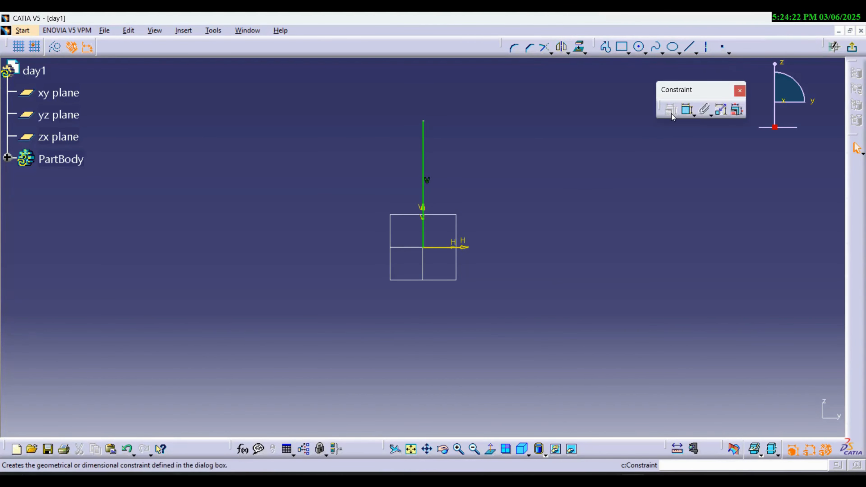
- Dimension the length of the vertical line at the origin and set it to 80 mm
{"action": "left_click", "coordinate": [689, 111]}
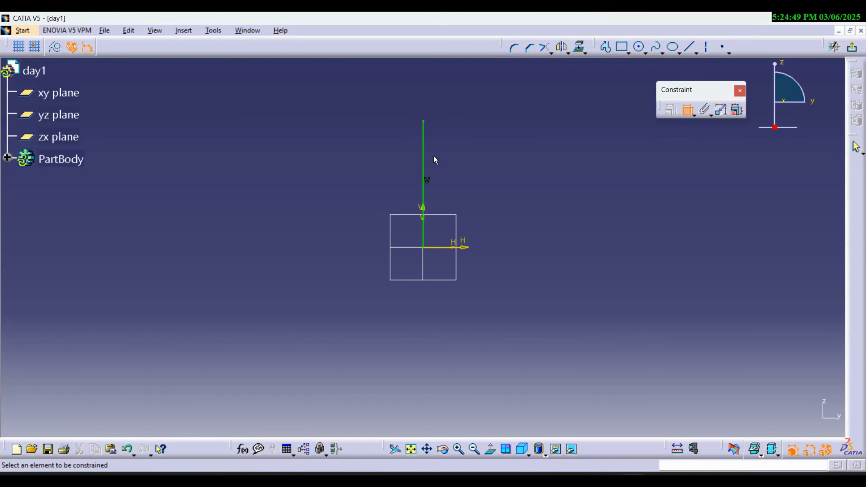
{"action": "left_click", "coordinate": [424, 153]}
{"action": "double_click", "coordinate": [395, 155]}
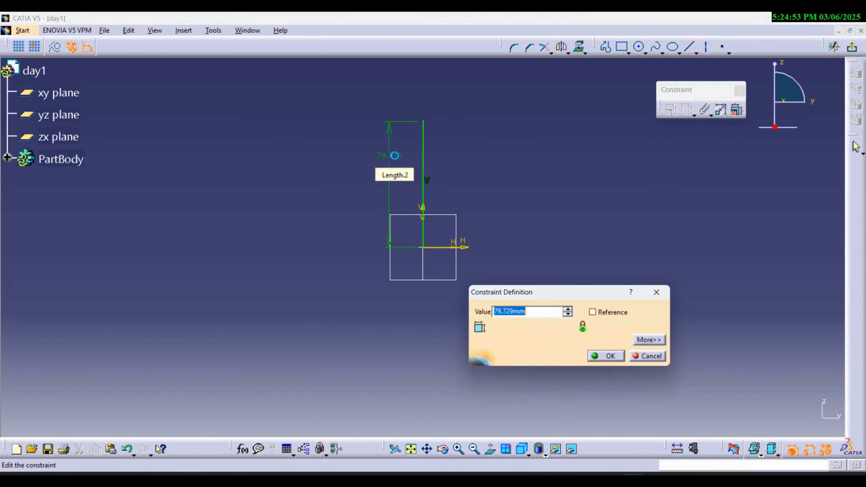
{"action": "type", "text": "80"}
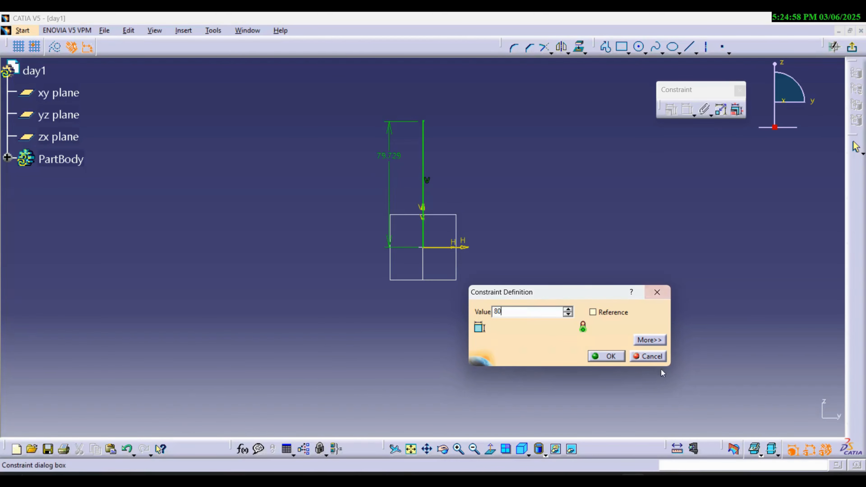
{"action": "left_click_drag", "start_coordinate": [512, 312], "coordinate": [483, 314]}
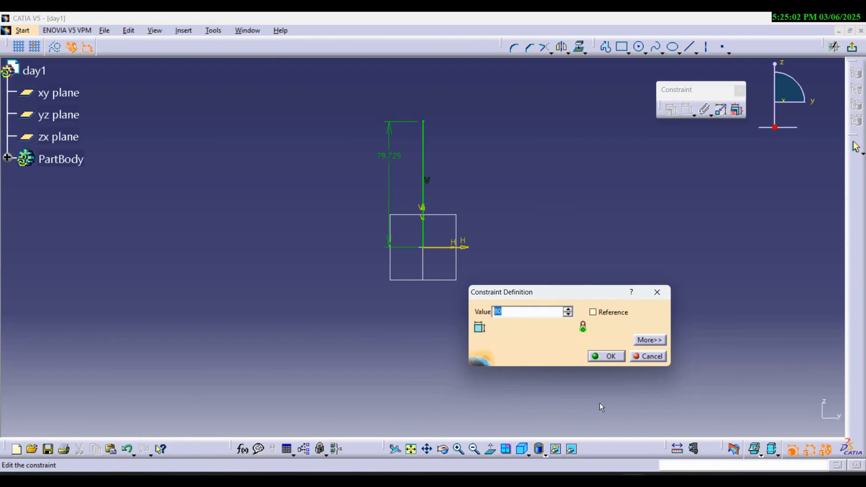
{"action": "left_click", "coordinate": [606, 358]}
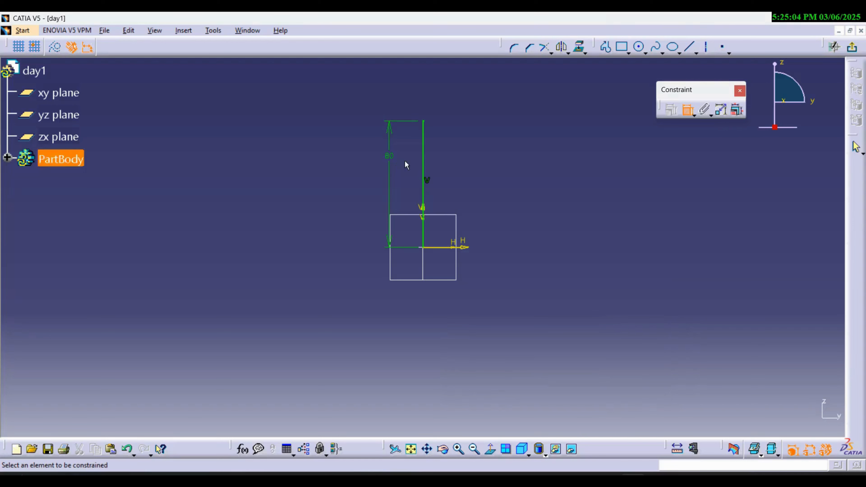
{"action": "key", "text": "Escape"}
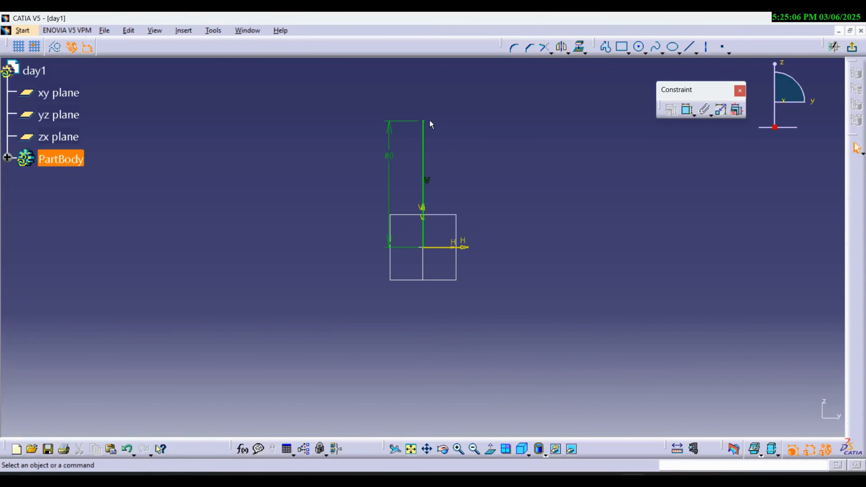
- Try to move the dimensioned line's upper endpoint, and review the sketch's constraint status in the Sketch Analysis diagnostics
{"action": "left_click_drag", "start_coordinate": [425, 122], "coordinate": [532, 152]}
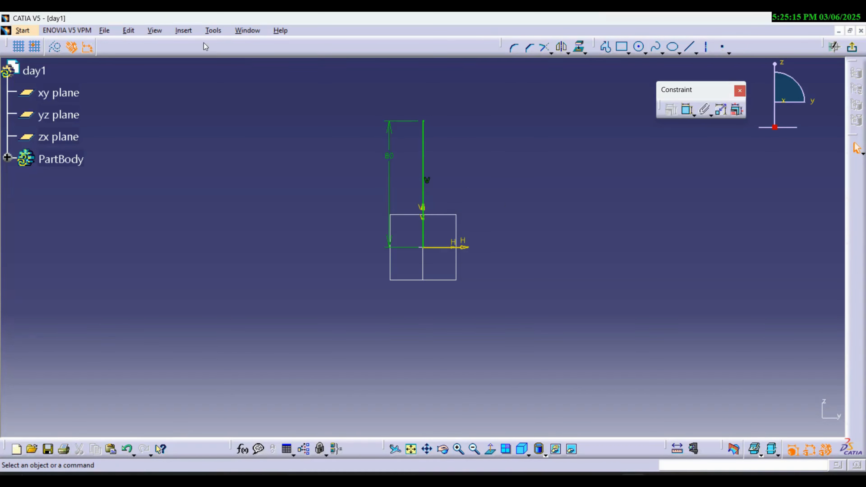
{"action": "left_click", "coordinate": [213, 30]}
{"action": "left_click", "coordinate": [247, 201]}
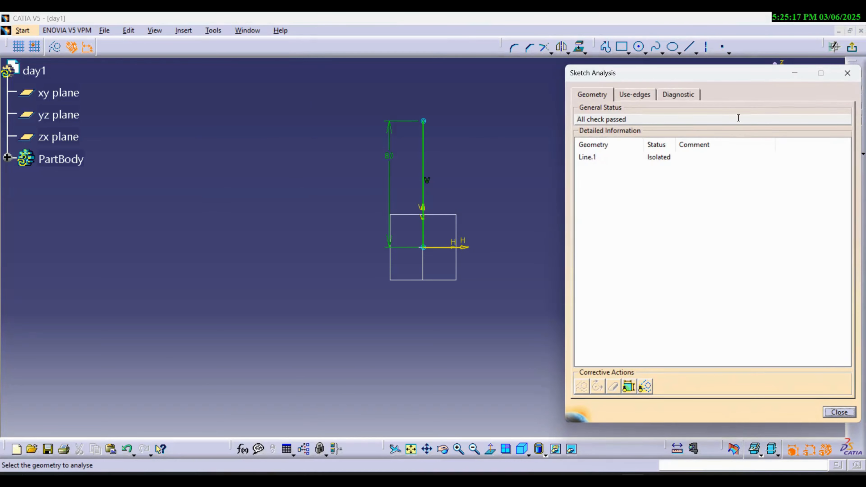
{"action": "left_click", "coordinate": [678, 95]}
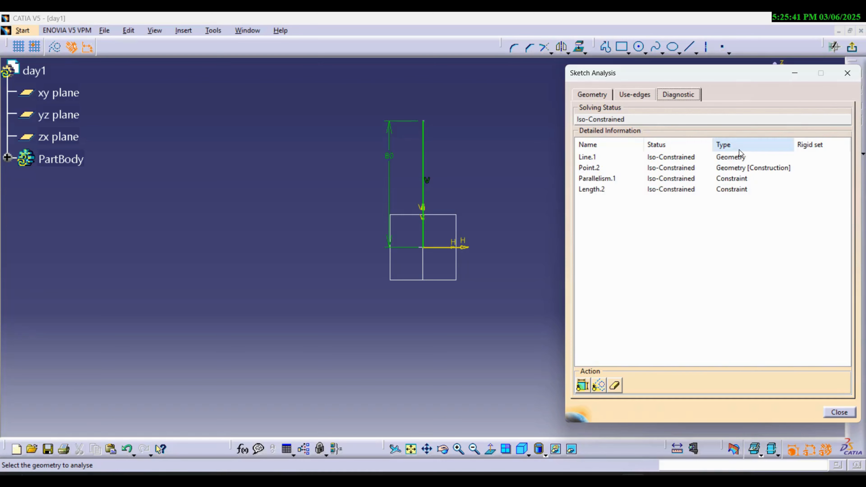
{"action": "left_click", "coordinate": [845, 413]}
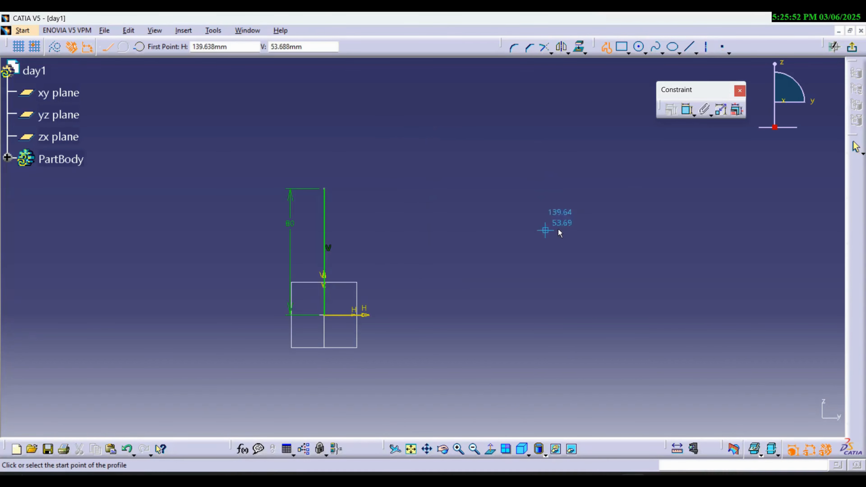
- Draw a slightly slanted line about 92 mm long away from the first line and apply a Vertical constraint to it
{"action": "left_click", "coordinate": [566, 104]}
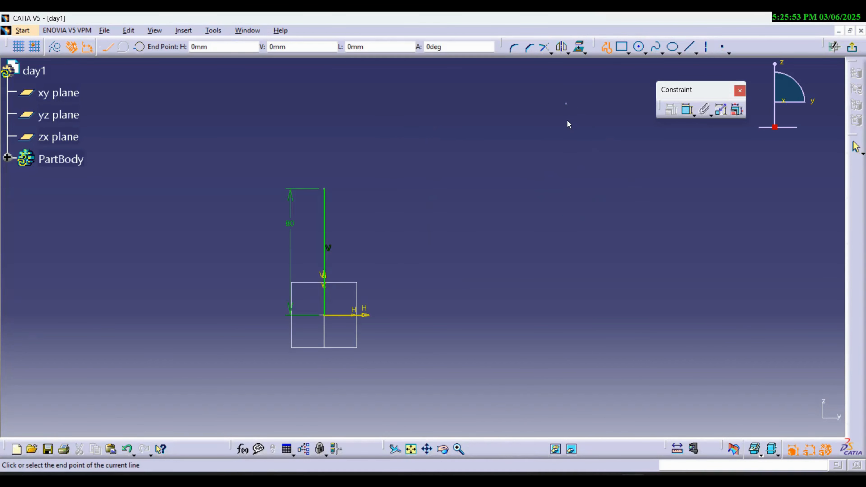
{"action": "left_click", "coordinate": [569, 249]}
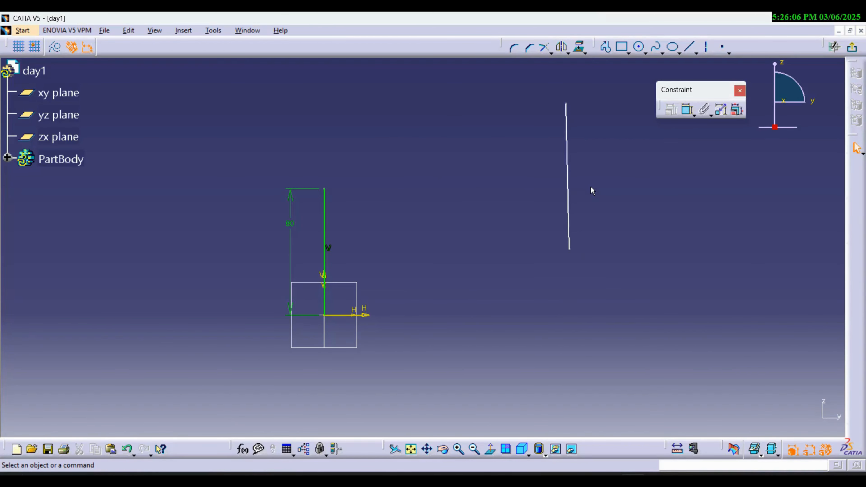
{"action": "left_click", "coordinate": [569, 129]}
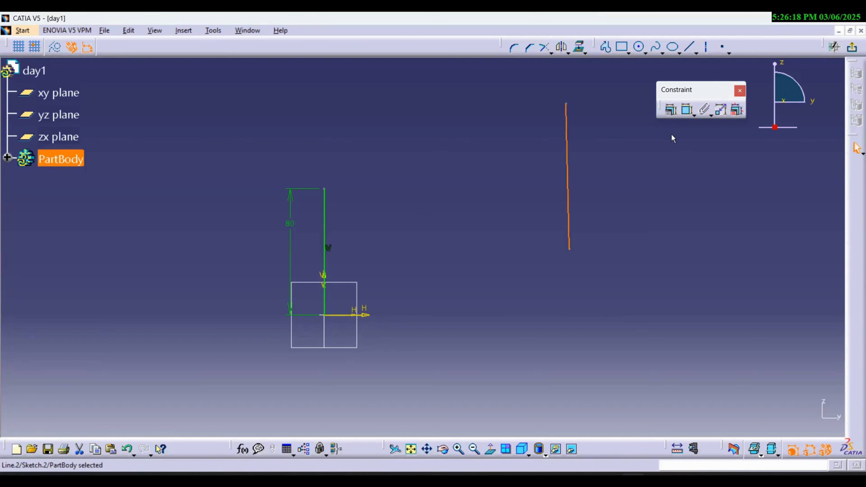
{"action": "left_click", "coordinate": [672, 113]}
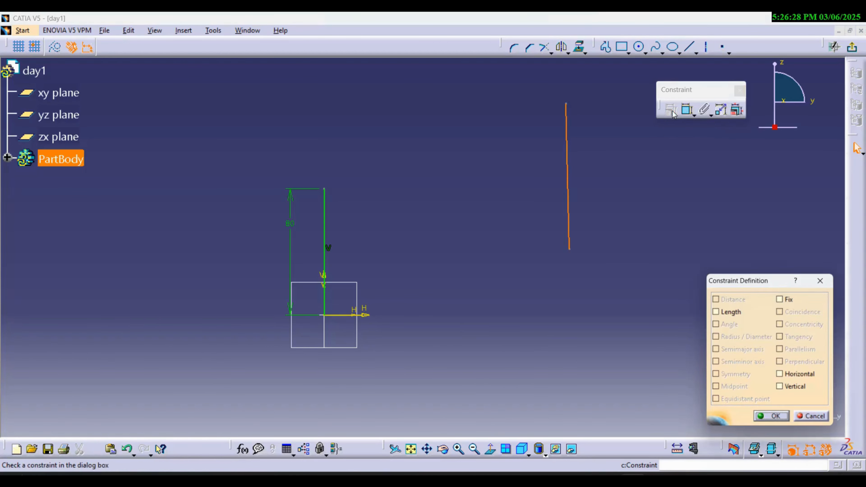
{"action": "left_click_drag", "start_coordinate": [761, 285], "coordinate": [745, 184]}
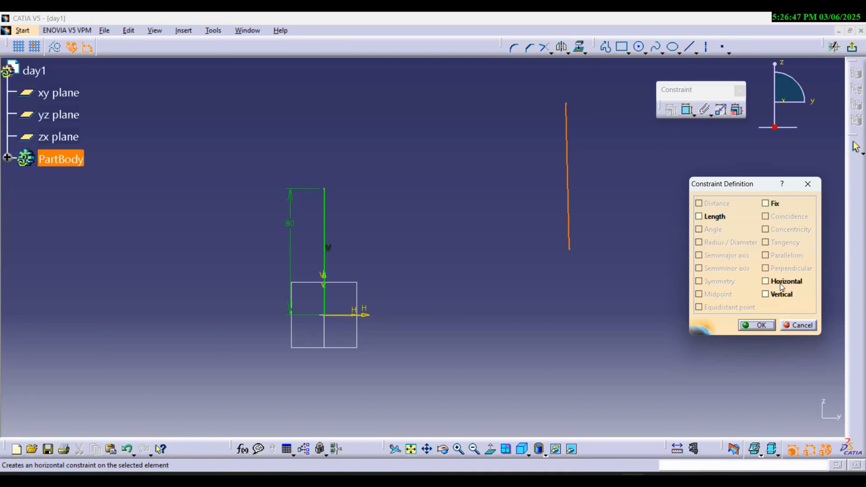
{"action": "left_click", "coordinate": [766, 294]}
{"action": "left_click", "coordinate": [763, 329]}
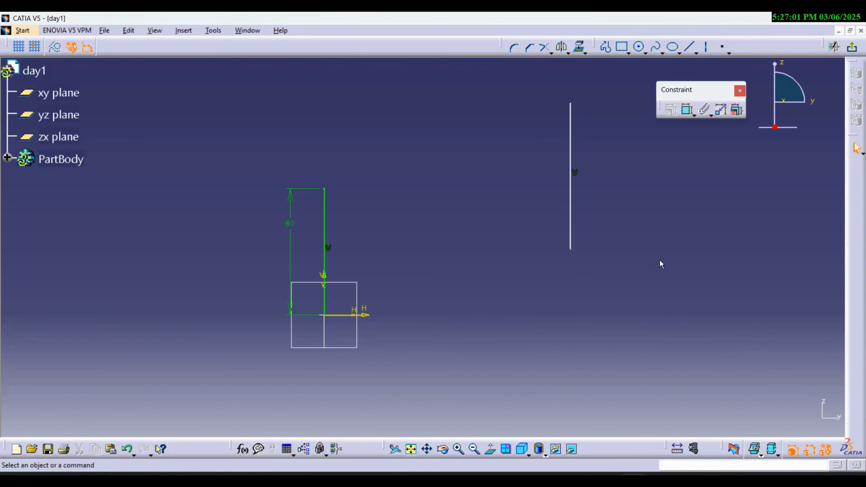
- Test the second line's freedom by moving its lower endpoint up toward the first line and shifting the whole line back outward
{"action": "left_click", "coordinate": [570, 249]}
{"action": "left_click_drag", "start_coordinate": [575, 253], "coordinate": [546, 224]}
{"action": "left_click", "coordinate": [629, 241]}
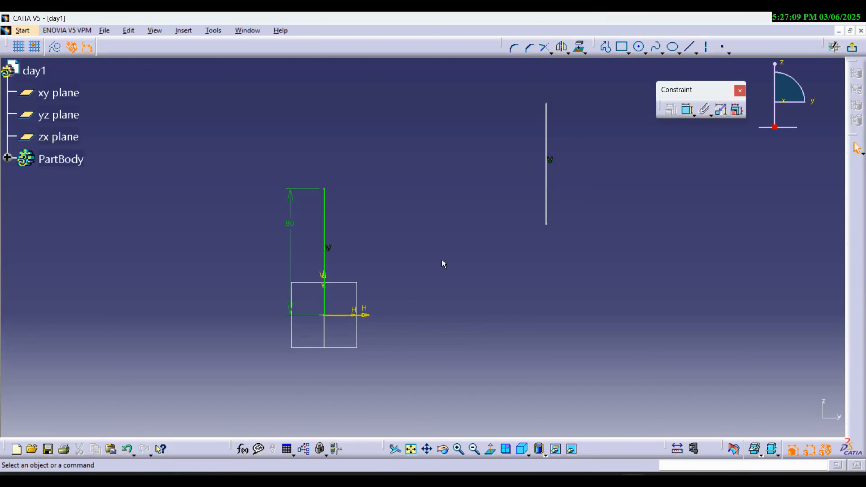
{"action": "left_click_drag", "start_coordinate": [547, 190], "coordinate": [591, 223]}
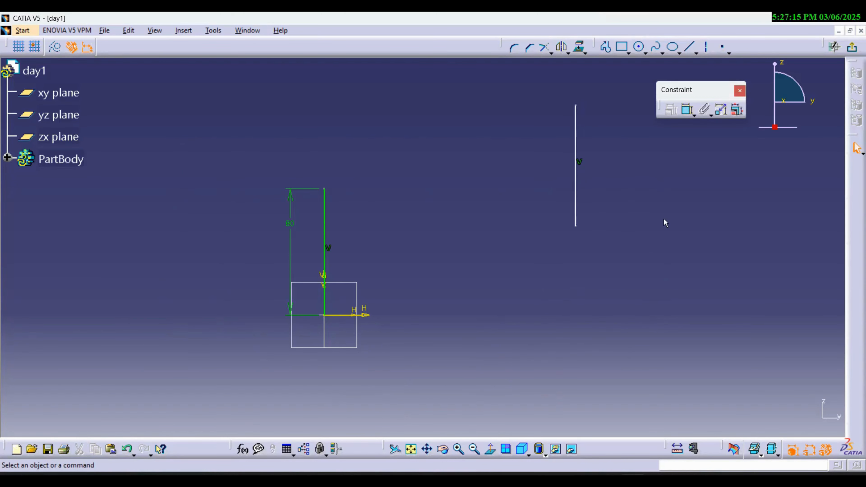
- Dimension the second line's length and set it to 80 mm
{"action": "left_click", "coordinate": [687, 109]}
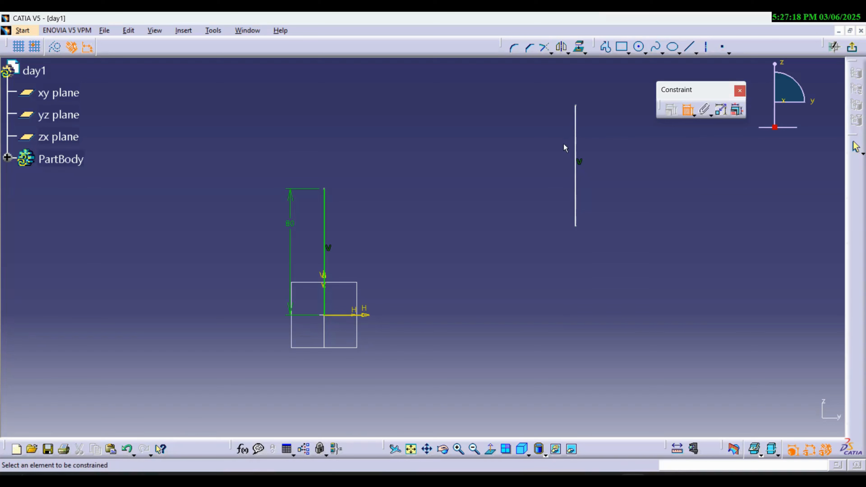
{"action": "left_click", "coordinate": [576, 143]}
{"action": "double_click", "coordinate": [611, 158]}
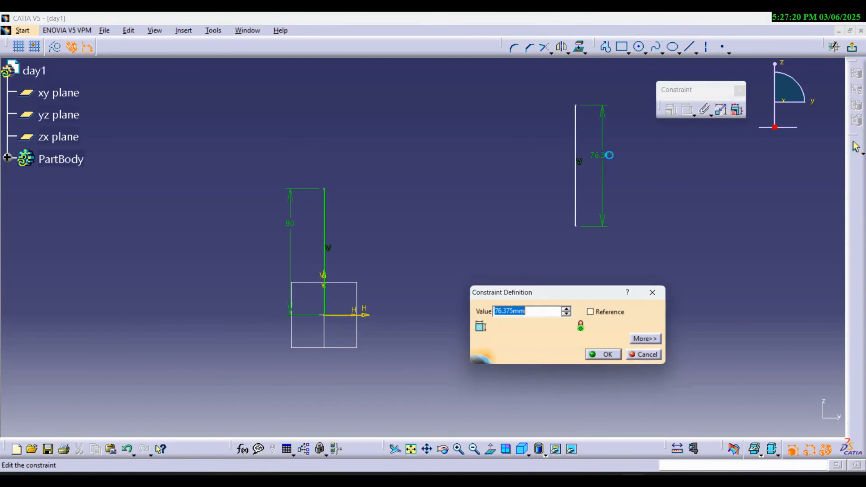
{"action": "type", "text": "80"}
{"action": "key", "text": "Return"}
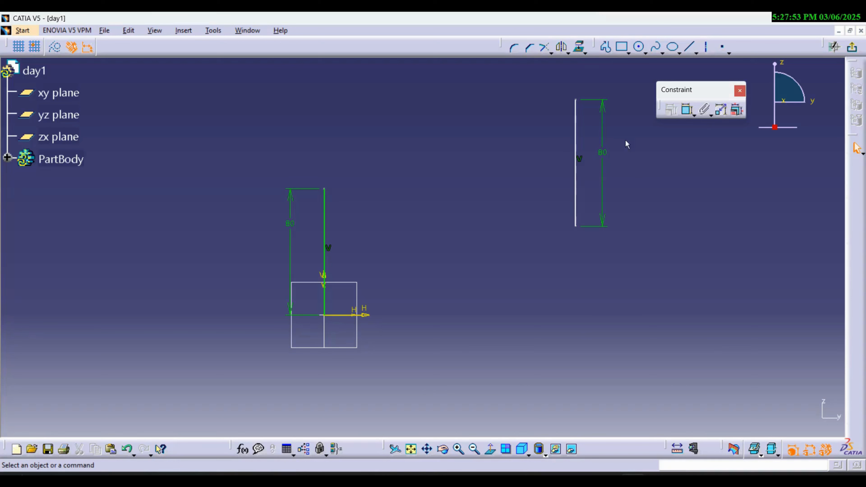
- Dimension the horizontal distance from the sketch origin to the second line's lower endpoint and set it to 150 mm
{"action": "left_click", "coordinate": [688, 111]}
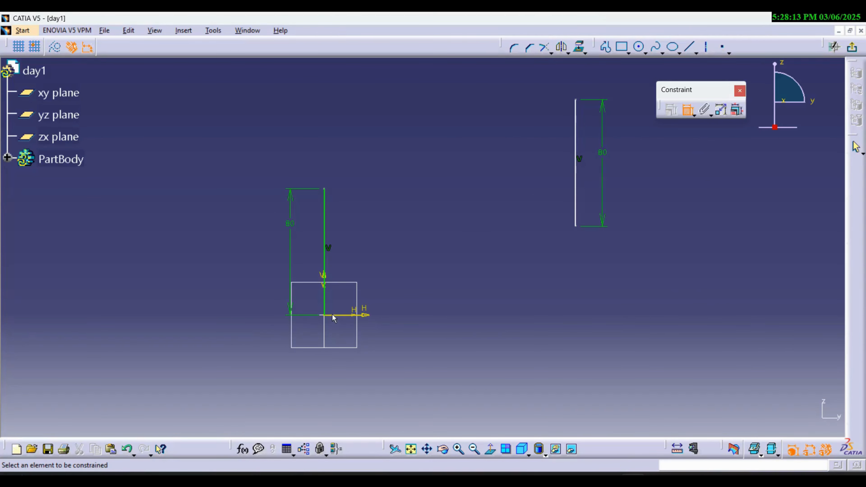
{"action": "left_click", "coordinate": [326, 315]}
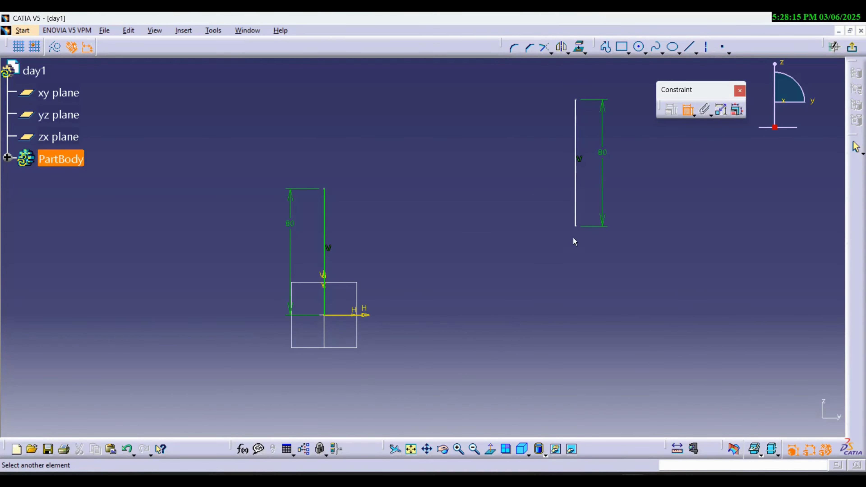
{"action": "left_click", "coordinate": [581, 228]}
{"action": "right_click", "coordinate": [525, 327]}
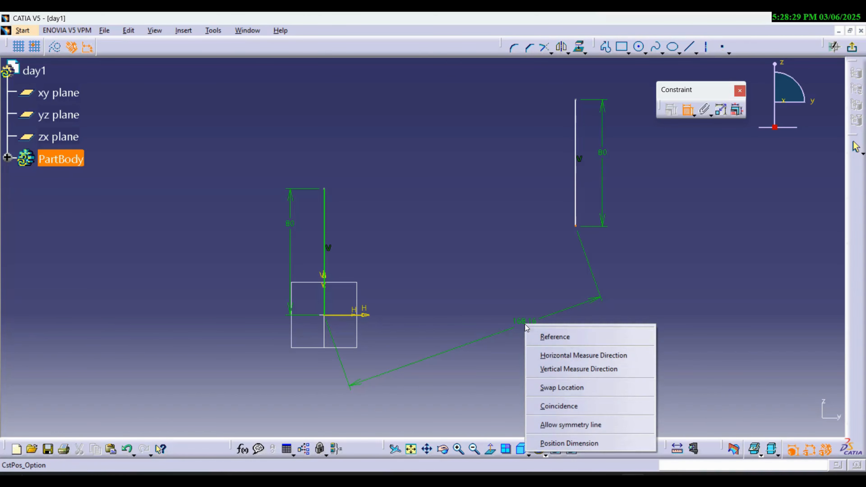
{"action": "left_click", "coordinate": [603, 356]}
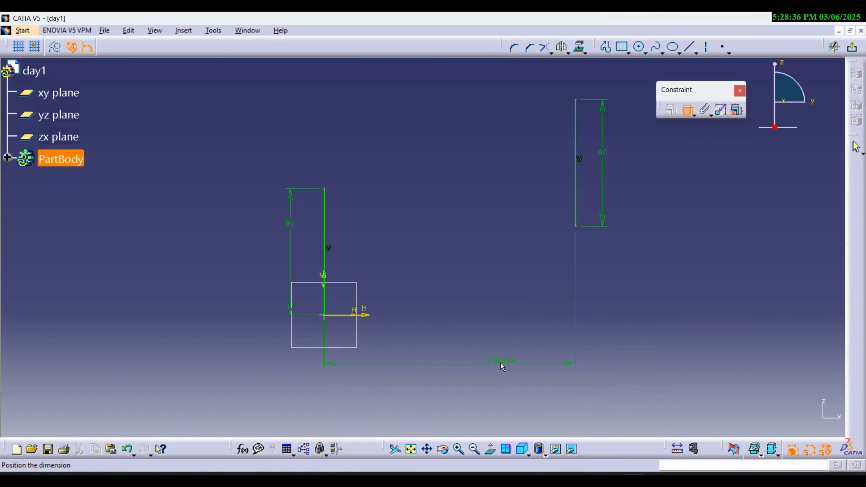
{"action": "left_click", "coordinate": [500, 363]}
{"action": "double_click", "coordinate": [513, 361]}
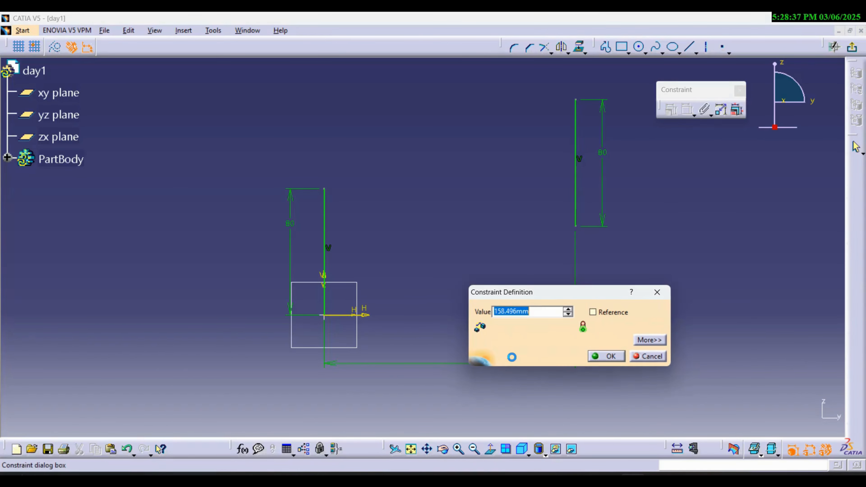
{"action": "type", "text": "150"}
{"action": "key", "text": "Return"}
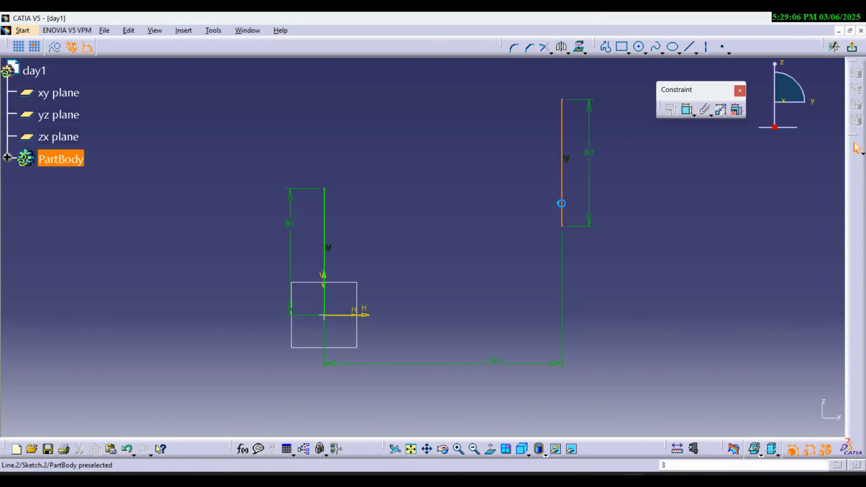
- Test the second line's remaining freedom by moving the line and its lower endpoint
{"action": "left_click", "coordinate": [562, 204]}
{"action": "left_click", "coordinate": [570, 197]}
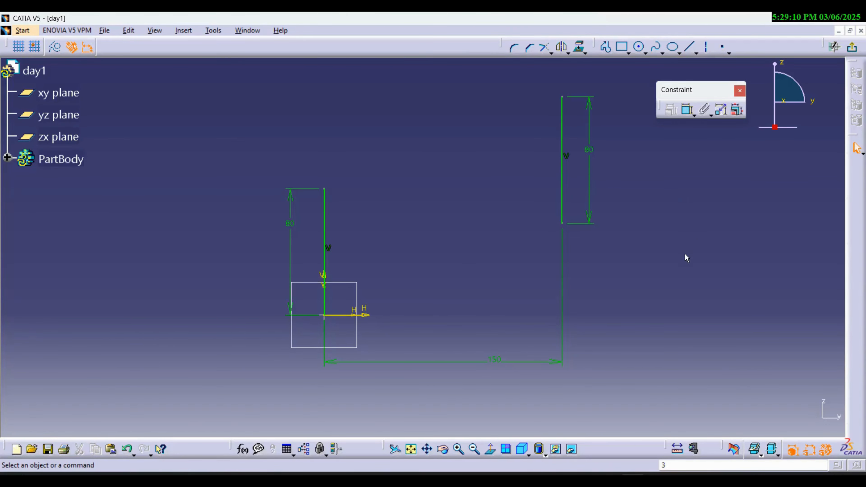
{"action": "mouse_move", "coordinate": [563, 228]}
{"action": "left_mouse_down"}
{"action": "mouse_move", "coordinate": [561, 209]}
{"action": "mouse_move", "coordinate": [563, 286]}
{"action": "mouse_move", "coordinate": [547, 236]}
{"action": "mouse_move", "coordinate": [541, 251]}
{"action": "mouse_move", "coordinate": [541, 228]}
{"action": "left_mouse_up"}
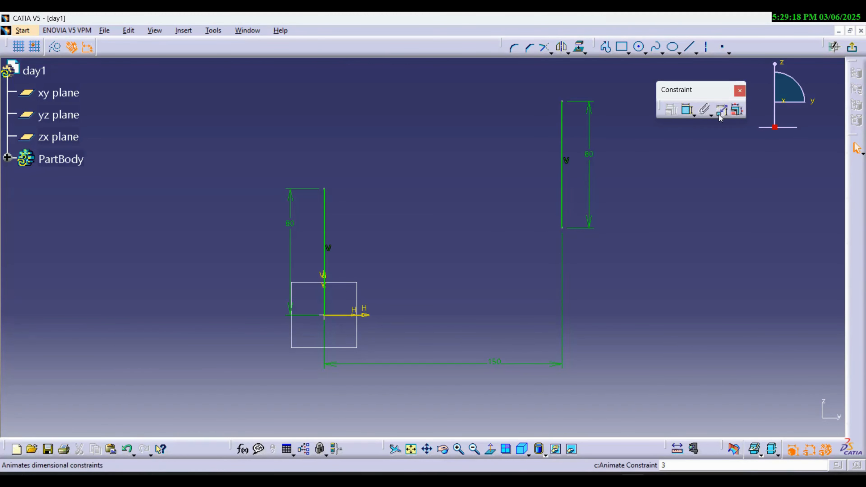
- Dimension the vertical distance from the sketch origin to the second line's lower endpoint, placing the dimension outside the second line
{"action": "left_click", "coordinate": [686, 116]}
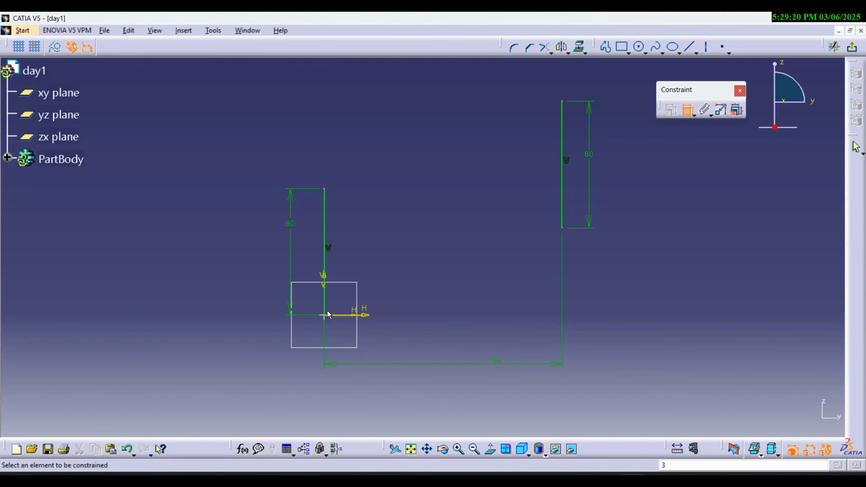
{"action": "left_click", "coordinate": [329, 318]}
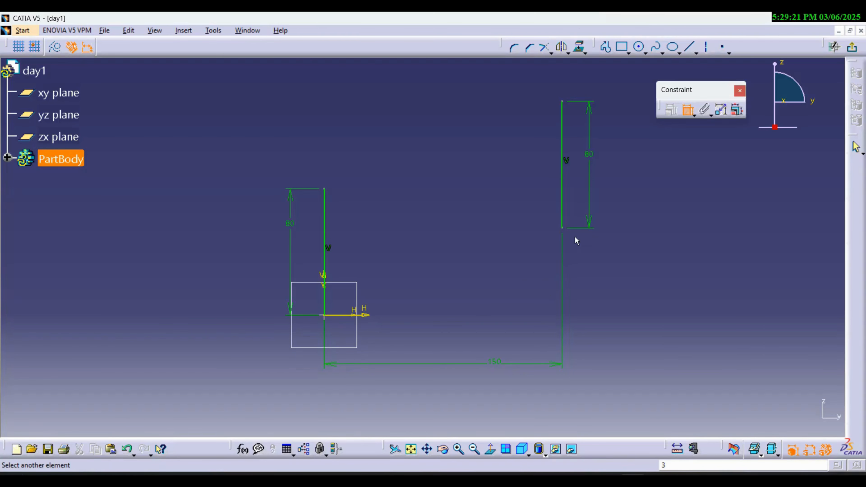
{"action": "left_click", "coordinate": [562, 228]}
{"action": "right_click", "coordinate": [605, 277]}
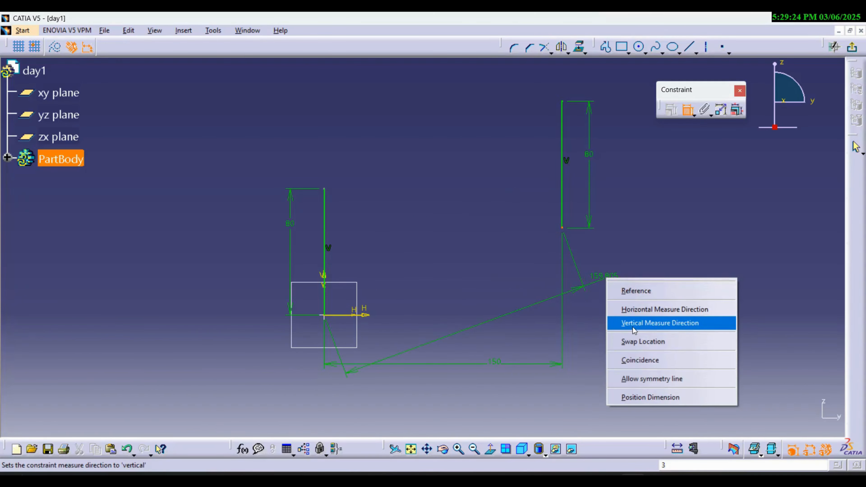
{"action": "left_click", "coordinate": [638, 323]}
{"action": "left_click", "coordinate": [686, 303]}
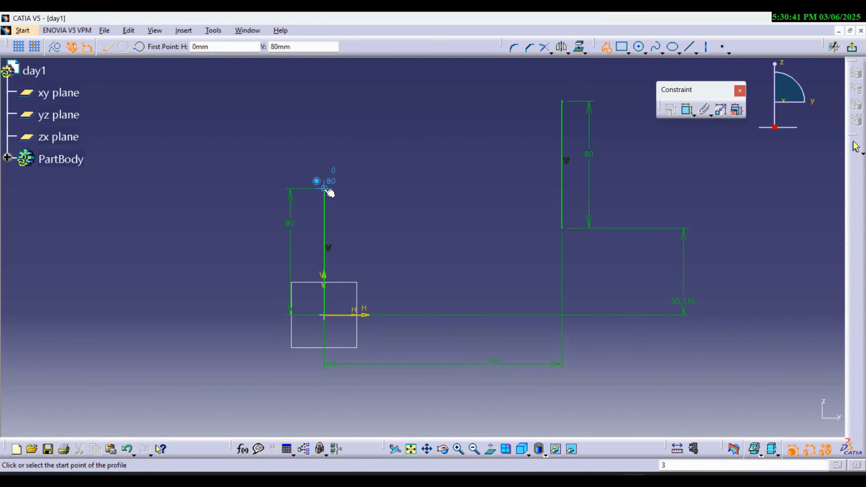
- Draw a profile from the first line's upper endpoint: a horizontal segment about 59 mm long, then a sloped segment to the second vertical line's upper endpoint
{"action": "left_click", "coordinate": [324, 188]}
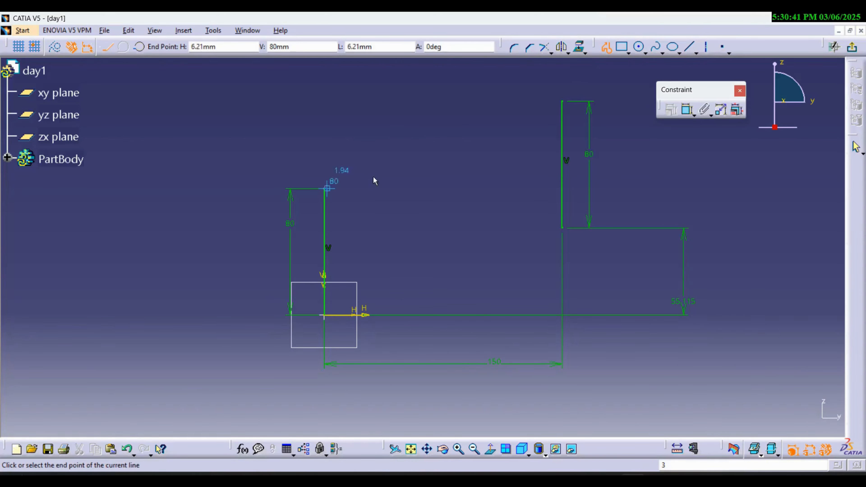
{"action": "left_click", "coordinate": [417, 188]}
{"action": "left_click", "coordinate": [562, 102]}
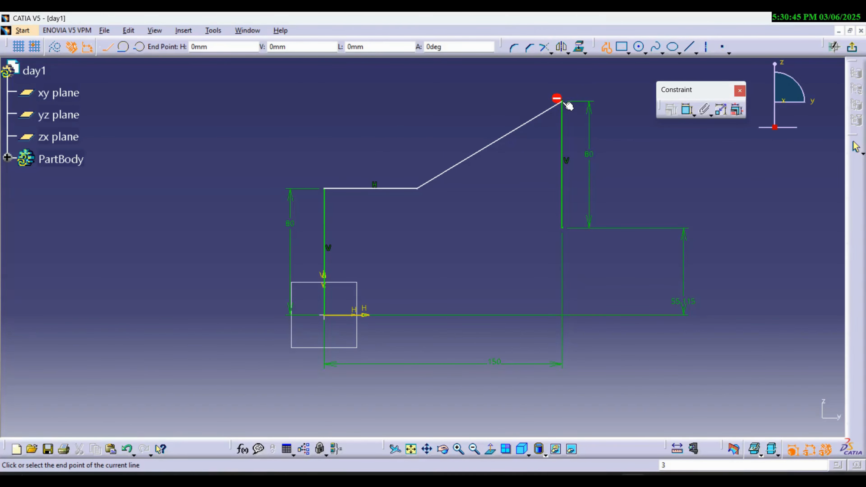
{"action": "key", "text": "Escape"}
{"action": "key", "text": "Escape"}
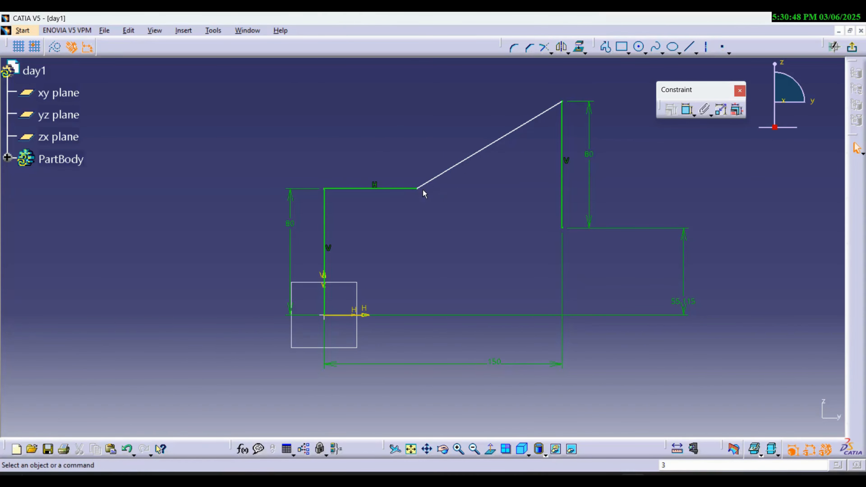
- Test the horizontal freedom of the corner between the horizontal and sloped lines, and dimension the horizontal line's length as 70 mm
{"action": "mouse_move", "coordinate": [422, 193]}
{"action": "left_mouse_down"}
{"action": "mouse_move", "coordinate": [471, 194]}
{"action": "mouse_move", "coordinate": [416, 193]}
{"action": "left_mouse_up"}
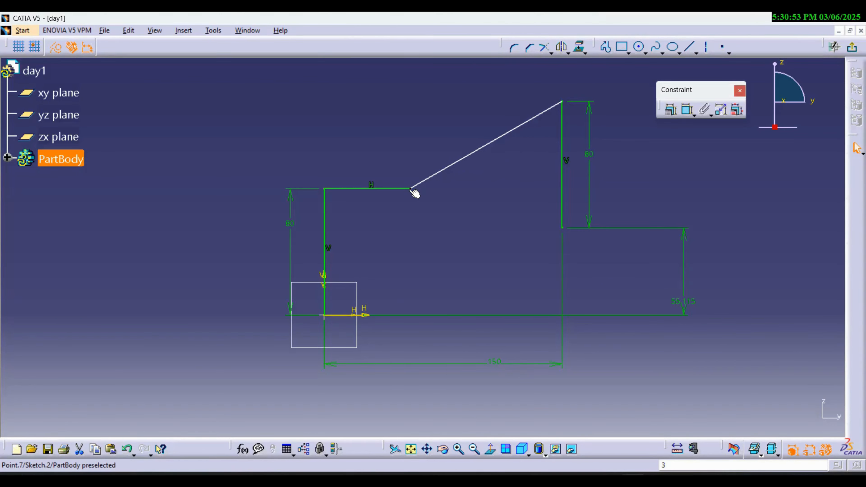
{"action": "left_click_drag", "start_coordinate": [414, 192], "coordinate": [447, 192]}
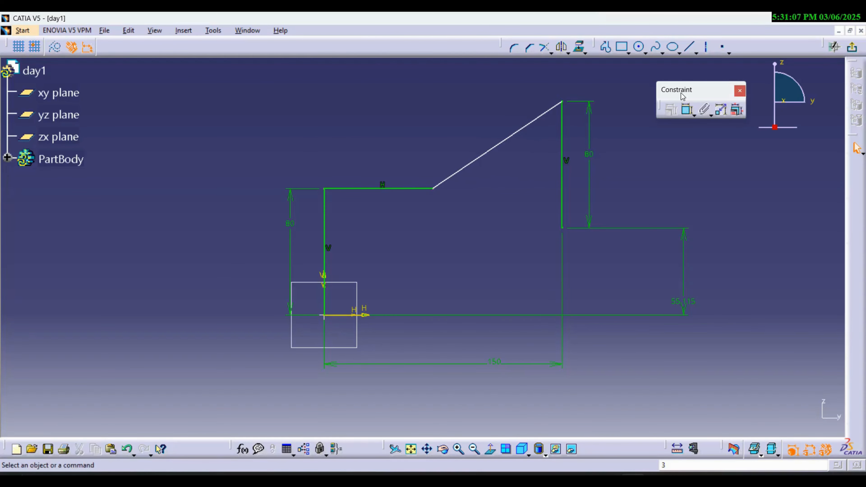
{"action": "left_click", "coordinate": [688, 117]}
{"action": "left_click", "coordinate": [399, 188]}
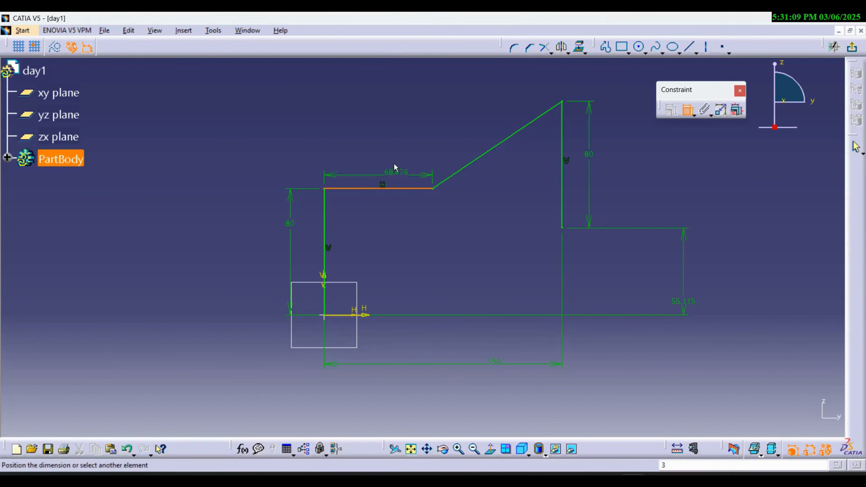
{"action": "double_click", "coordinate": [394, 159]}
{"action": "type", "text": "70"}
{"action": "key", "text": "Return"}
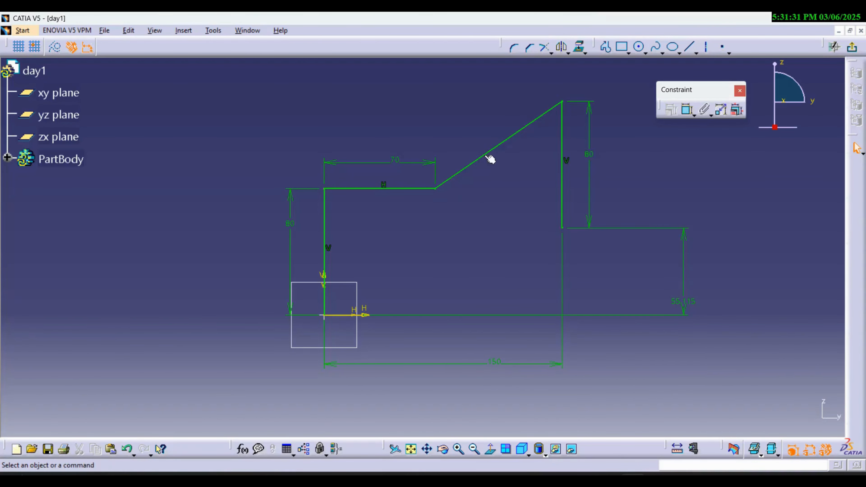
- Delete the second vertical line and test the sloped line's freed upper endpoint by moving it
{"action": "left_click", "coordinate": [571, 133]}
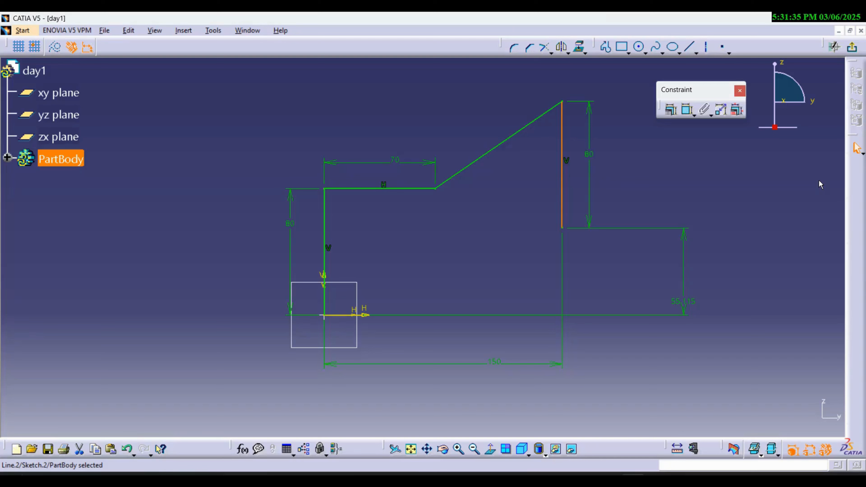
{"action": "key", "text": "Delete"}
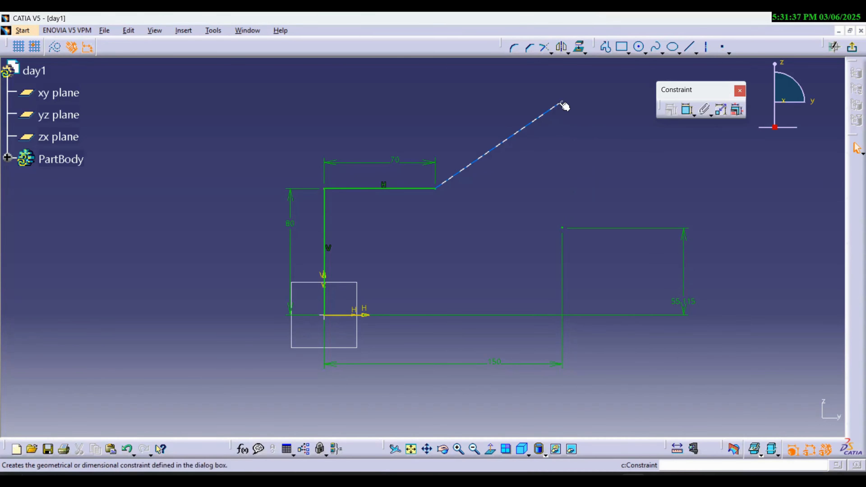
{"action": "left_click_drag", "start_coordinate": [564, 109], "coordinate": [543, 105]}
{"action": "left_click", "coordinate": [542, 109]}
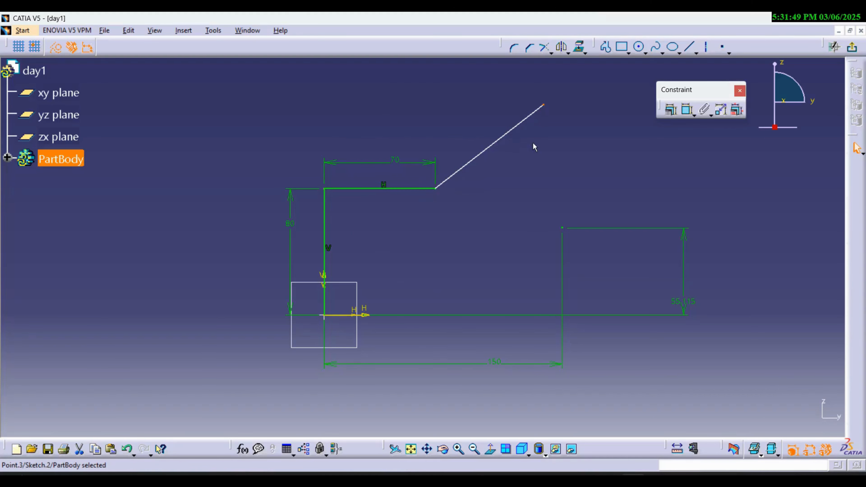
{"action": "mouse_move", "coordinate": [546, 108]}
{"action": "left_mouse_down"}
{"action": "mouse_move", "coordinate": [496, 145]}
{"action": "mouse_move", "coordinate": [566, 97]}
{"action": "mouse_move", "coordinate": [484, 154]}
{"action": "mouse_move", "coordinate": [554, 105]}
{"action": "left_mouse_up"}
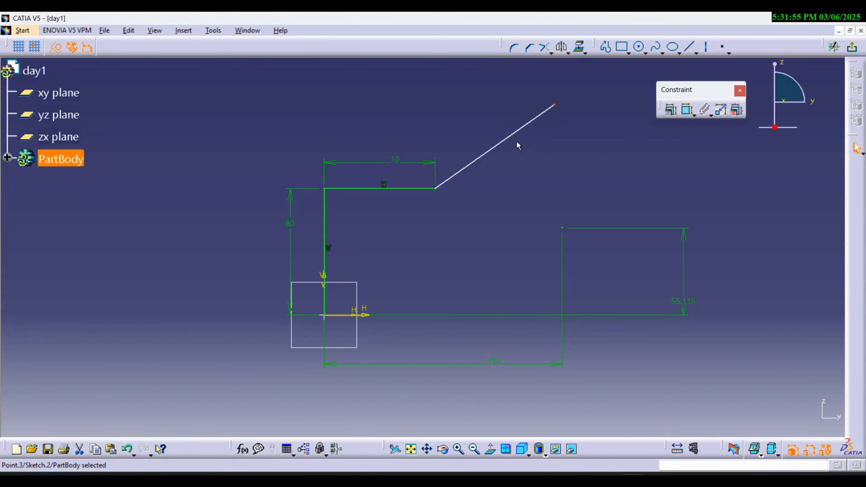
- Dimension the sloped line's length, placing the dimension below the line
{"action": "left_click", "coordinate": [688, 110]}
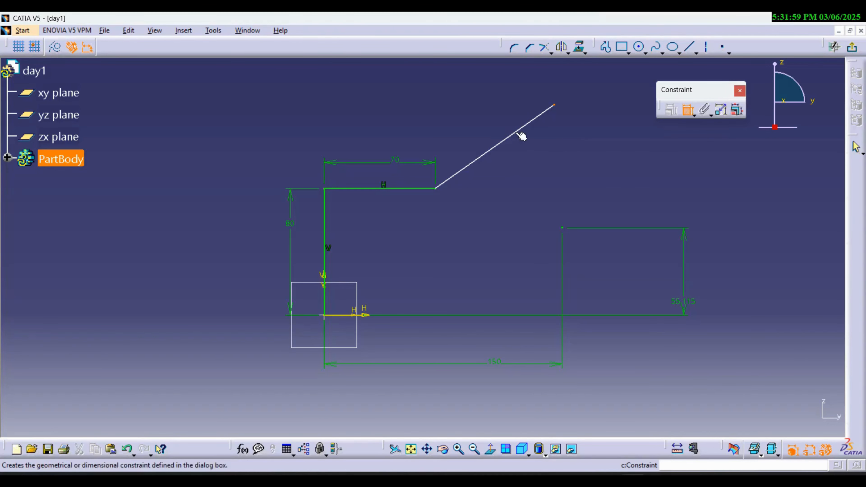
{"action": "left_click", "coordinate": [492, 149]}
{"action": "left_click", "coordinate": [504, 174]}
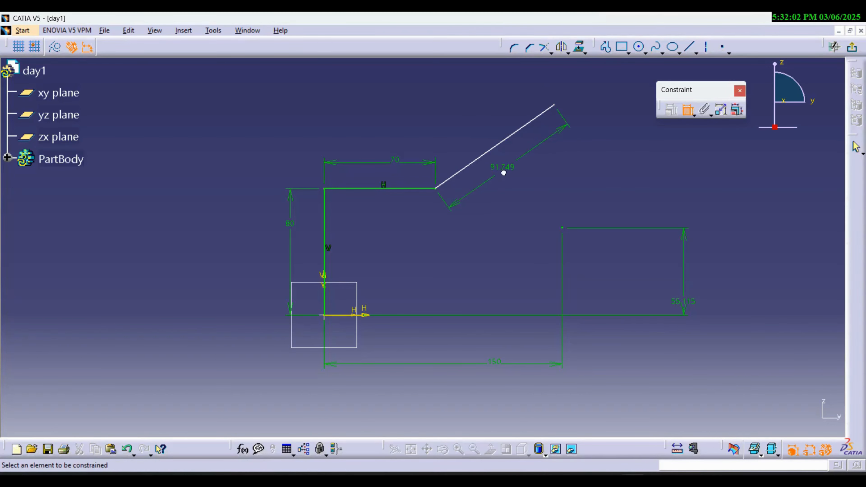
- Dimension the angle between the sloped line and the horizontal line above their corner and set it to 135°
{"action": "left_click", "coordinate": [410, 189]}
{"action": "left_click", "coordinate": [455, 185]}
{"action": "double_click", "coordinate": [442, 141]}
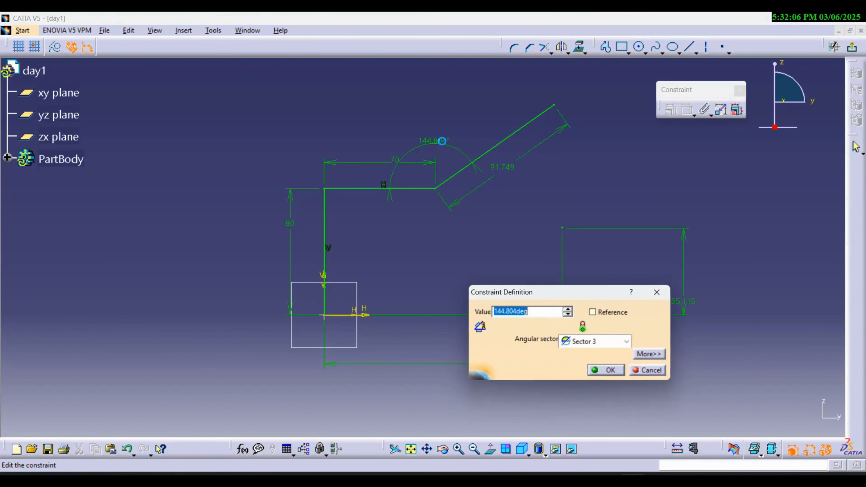
{"action": "type", "text": "135"}
{"action": "key", "text": "Return"}
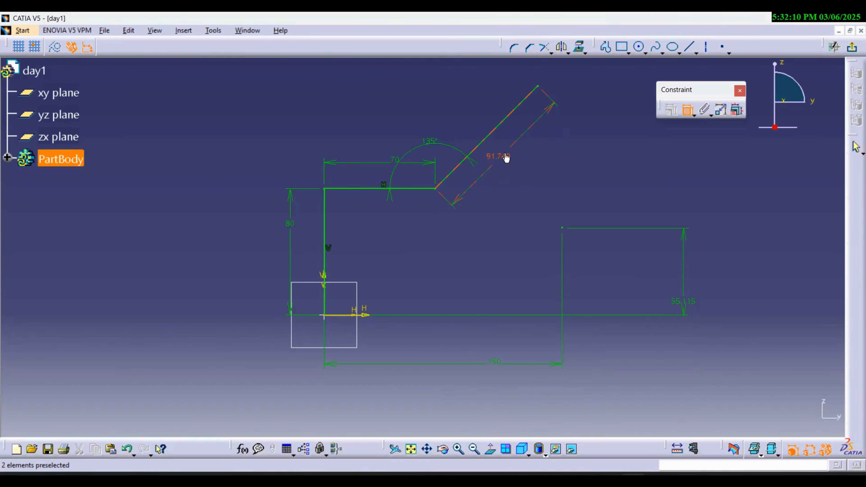
- Set the sloped line's length to 100 mm
{"action": "double_click", "coordinate": [509, 159]}
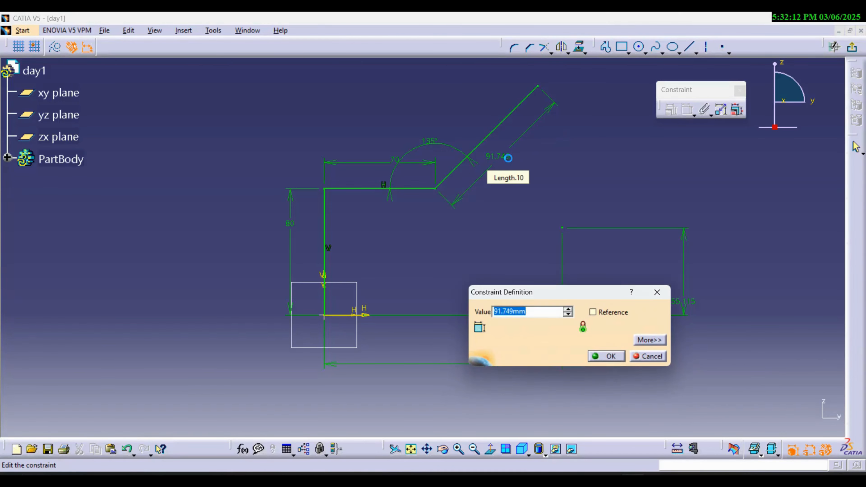
{"action": "type", "text": "100"}
{"action": "key", "text": "Return"}
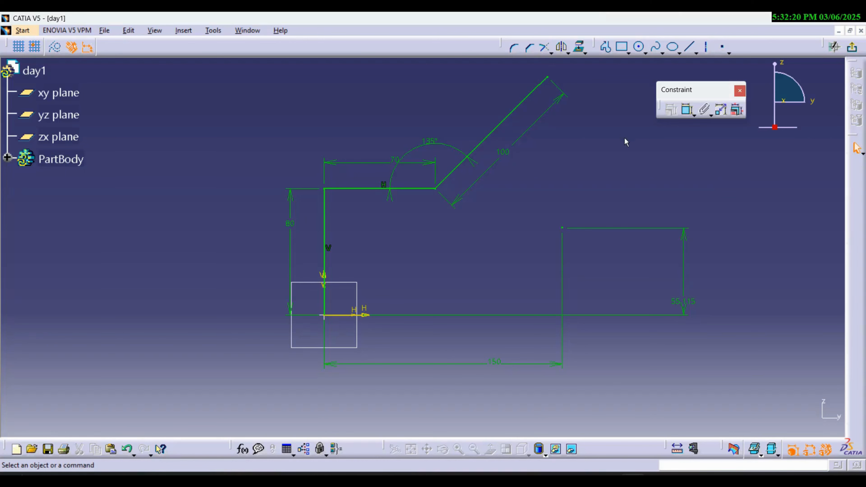
- Run Sketch Analysis, check the diagnostic of each element's constraint status, and close the analysis
{"action": "left_click", "coordinate": [214, 31]}
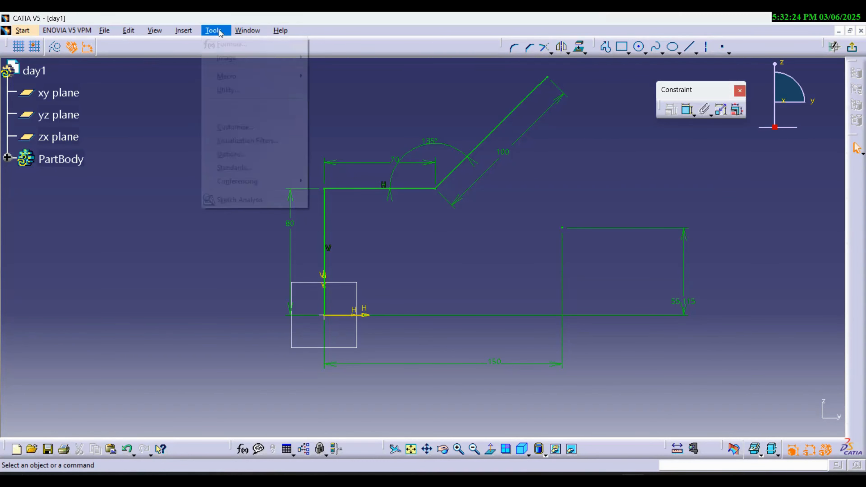
{"action": "left_click", "coordinate": [252, 201]}
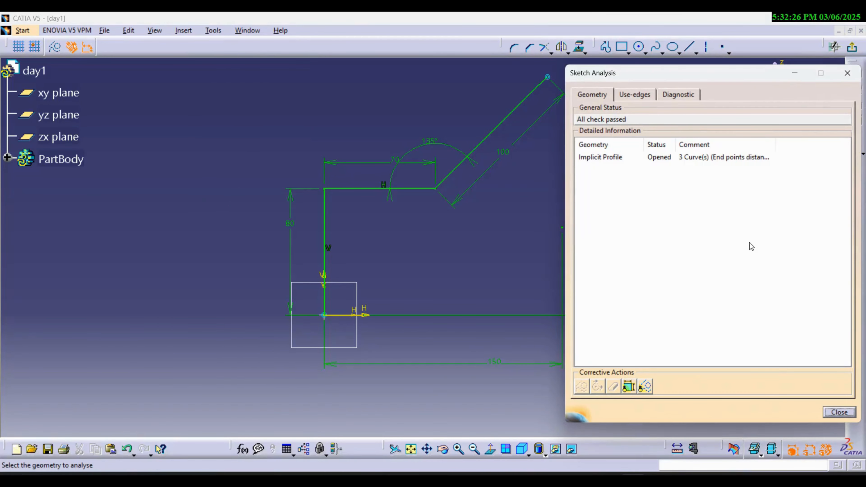
{"action": "left_click", "coordinate": [671, 95]}
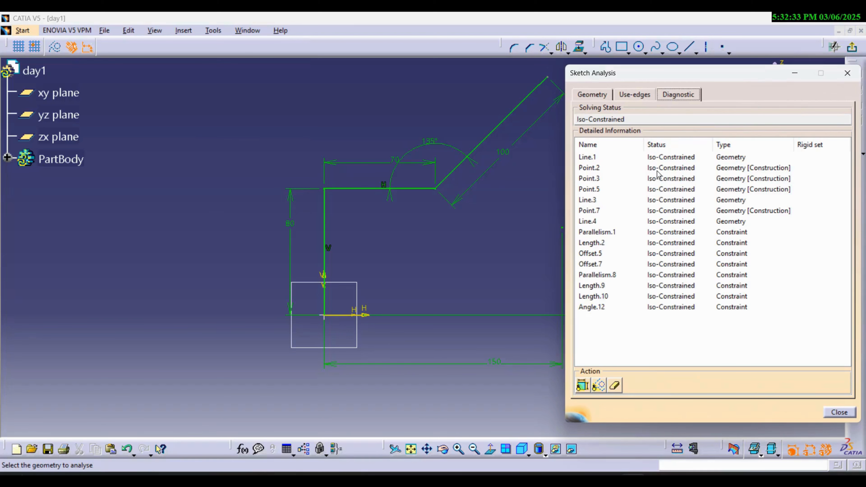
{"action": "left_click", "coordinate": [853, 413]}
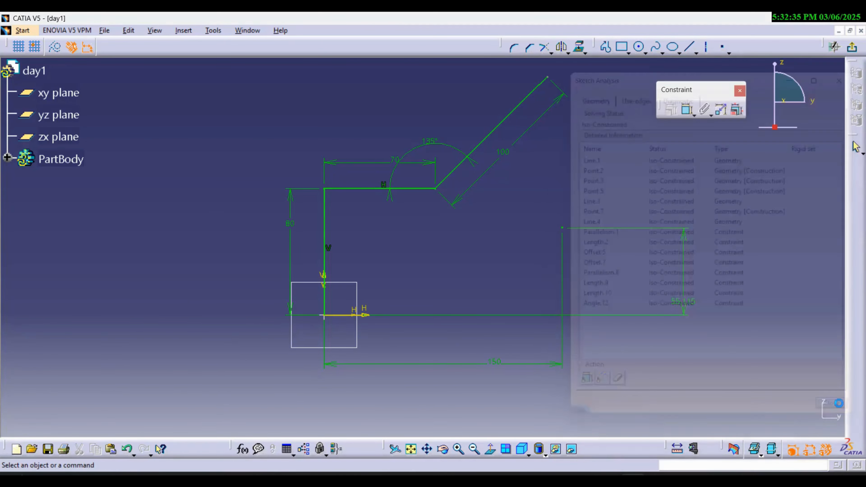
- Draw a separate steep sloped line to the left of the existing profile, running down from its upper right end
{"action": "middle_click_drag", "start_coordinate": [516, 176], "coordinate": [529, 201], "text": "ctrl"}
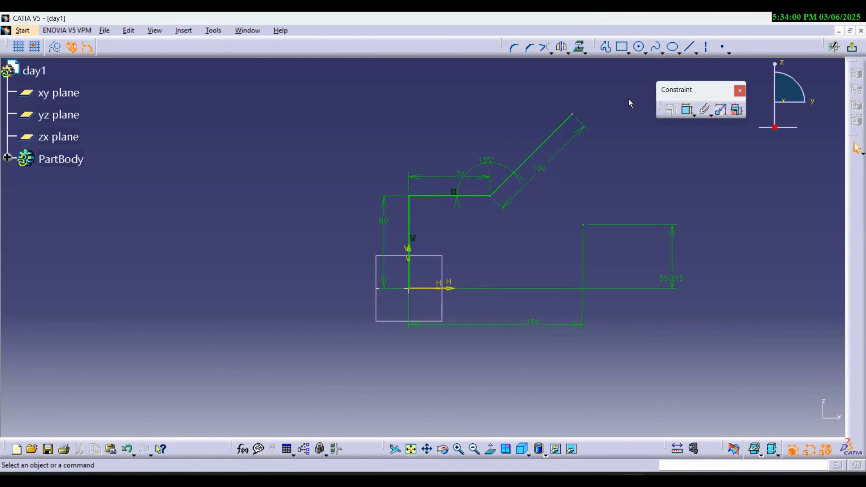
{"action": "left_click", "coordinate": [606, 47]}
{"action": "left_click", "coordinate": [319, 109]}
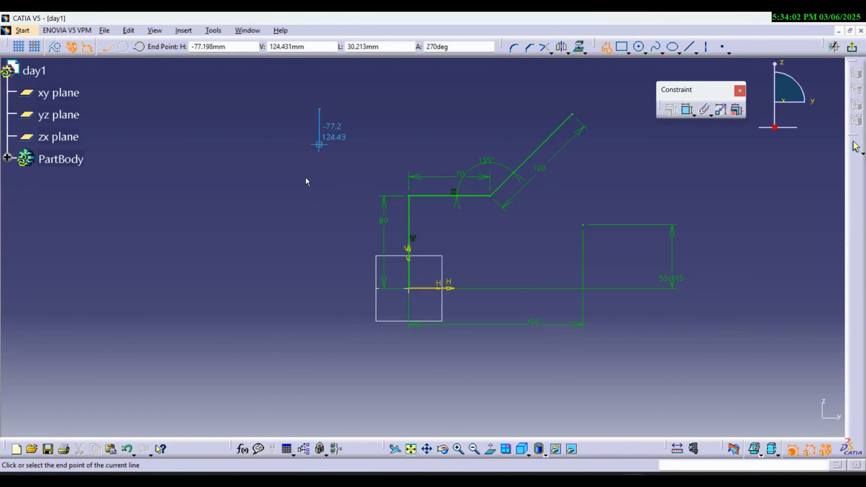
{"action": "left_click", "coordinate": [271, 277]}
{"action": "key", "text": "Escape"}
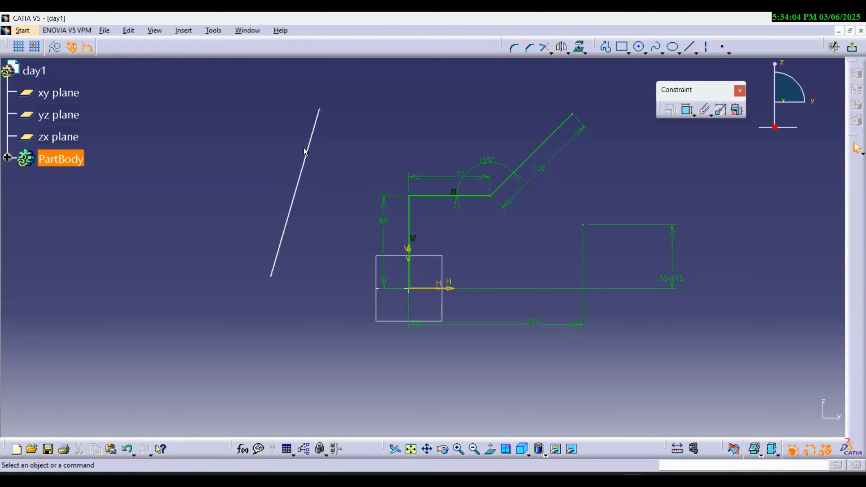
- Apply a Vertical constraint to the separate line left of the profile
{"action": "left_click", "coordinate": [317, 139]}
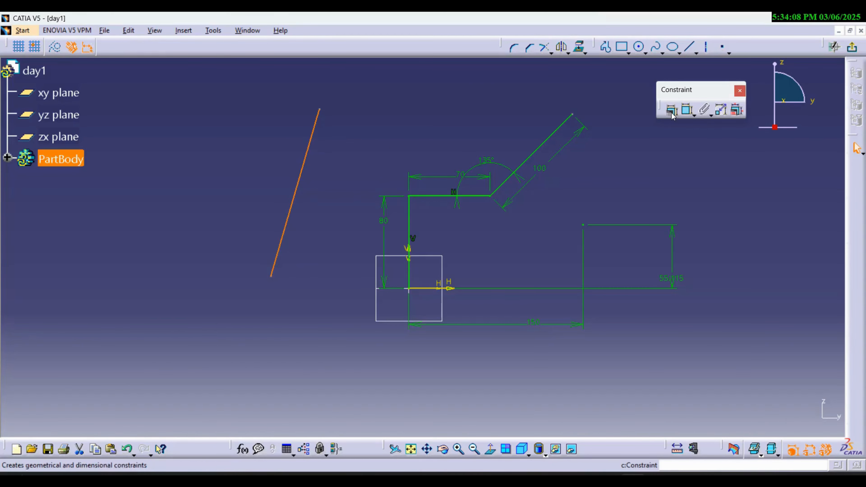
{"action": "left_click", "coordinate": [672, 115]}
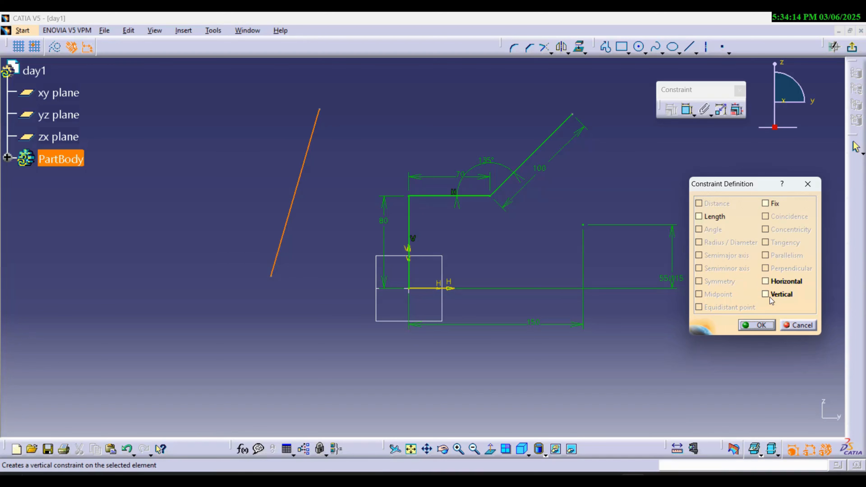
{"action": "left_click", "coordinate": [765, 294]}
{"action": "left_click", "coordinate": [757, 325]}
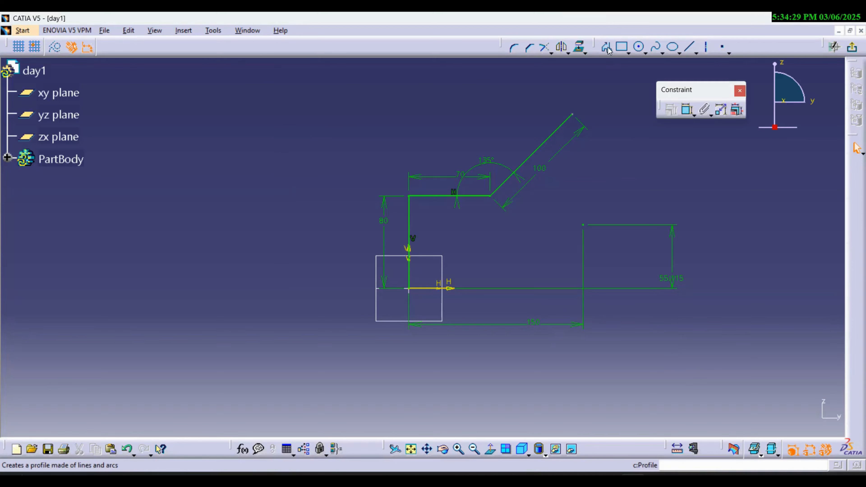
- Draw a single sloped line about 149 mm long to the left of the profile, running from upper left to lower right
{"action": "left_click", "coordinate": [605, 47]}
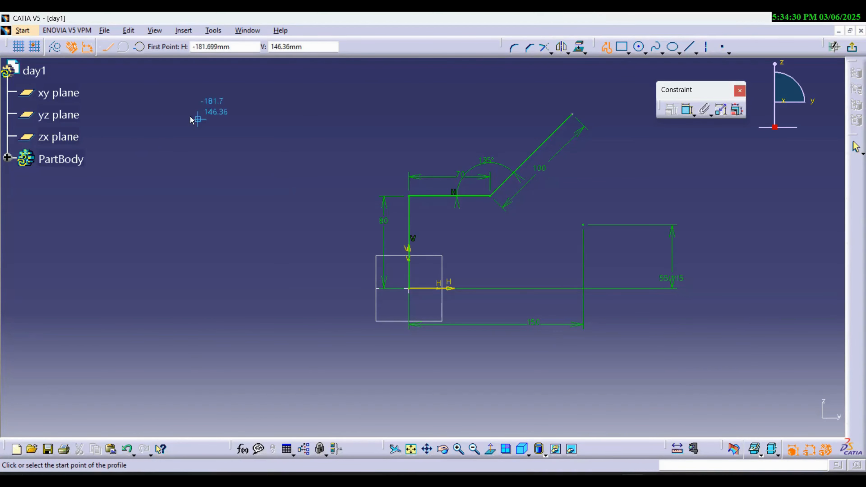
{"action": "left_click", "coordinate": [164, 114]}
{"action": "double_click", "coordinate": [234, 272]}
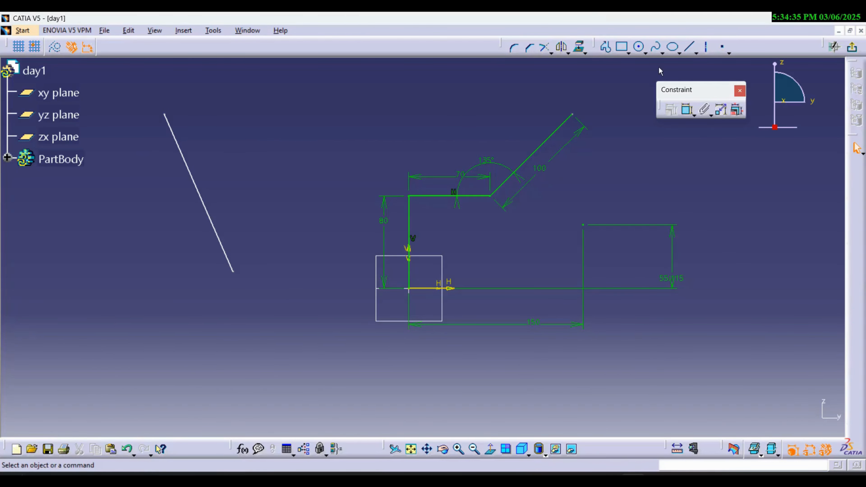
- Dimension the new sloped line's length beside it and set it to 150 mm
{"action": "left_click", "coordinate": [687, 110]}
{"action": "left_click", "coordinate": [192, 182]}
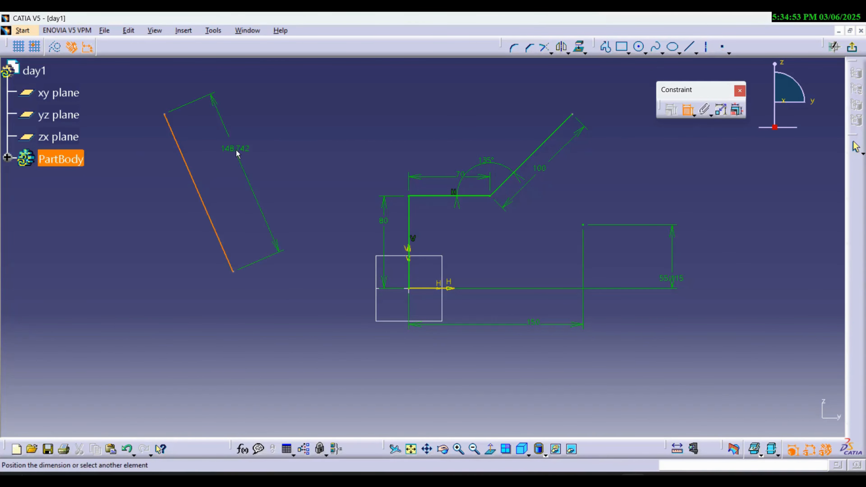
{"action": "left_click", "coordinate": [236, 150]}
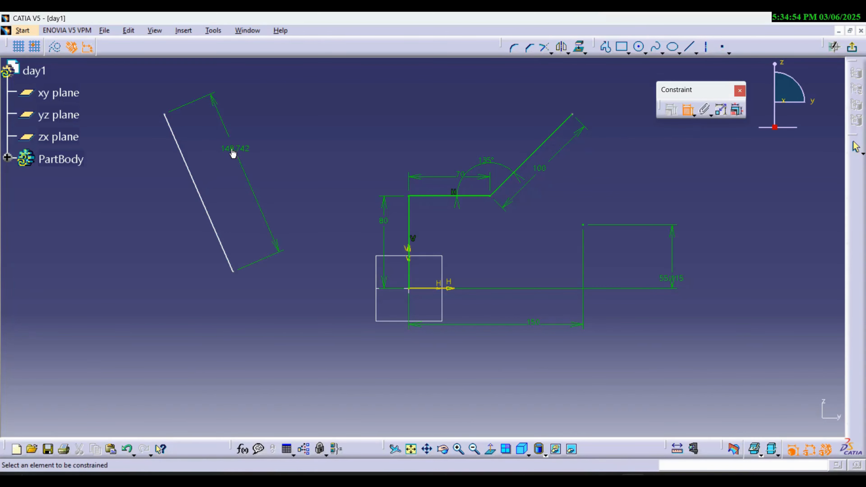
{"action": "double_click", "coordinate": [233, 150]}
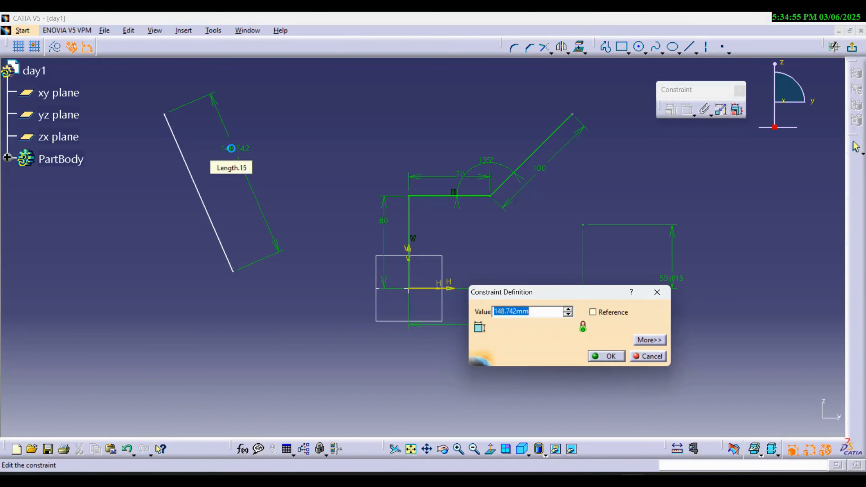
{"action": "type", "text": "150"}
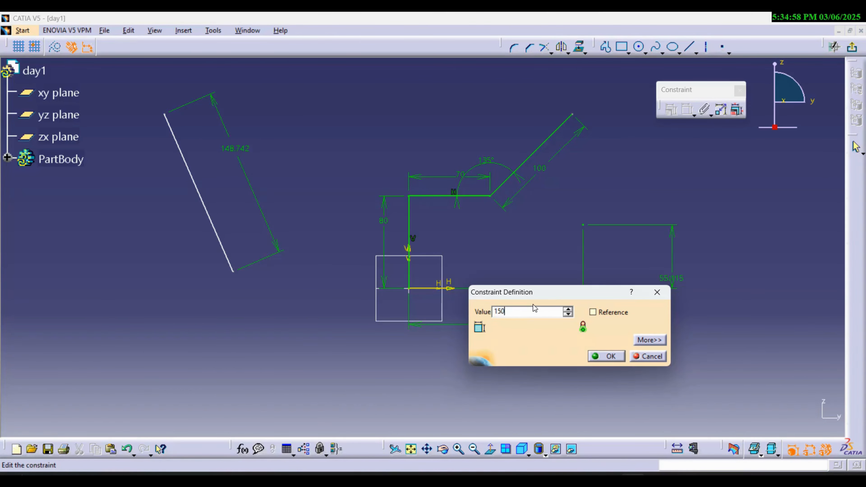
{"action": "key", "text": "Return"}
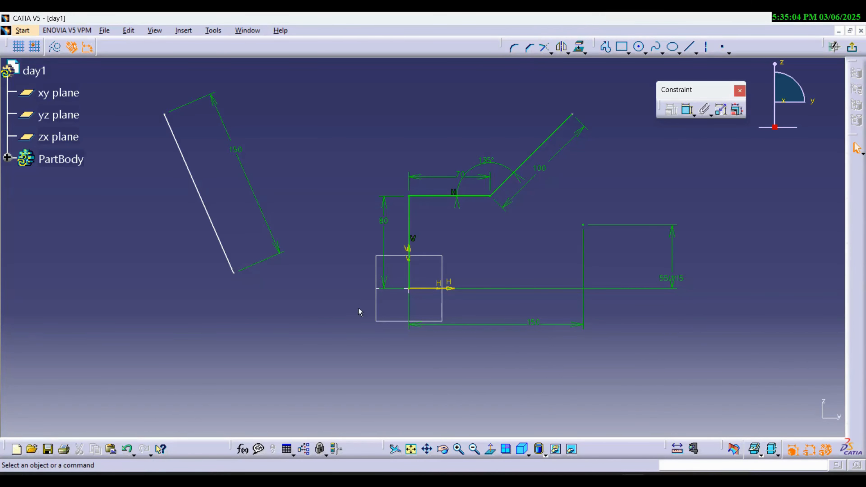
- Dimension the horizontal distance between the left sloped line's lower endpoint and the sketch origin, placing it below the geometry
{"action": "left_click", "coordinate": [688, 113]}
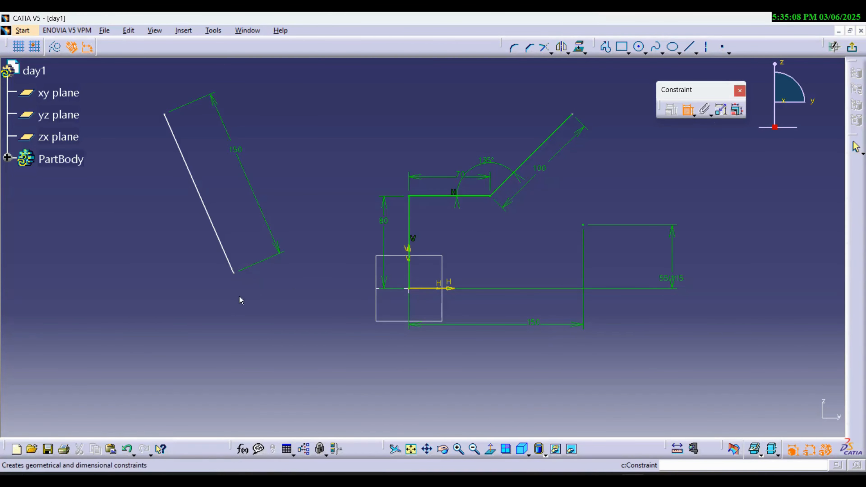
{"action": "left_click", "coordinate": [234, 273]}
{"action": "left_click", "coordinate": [411, 290]}
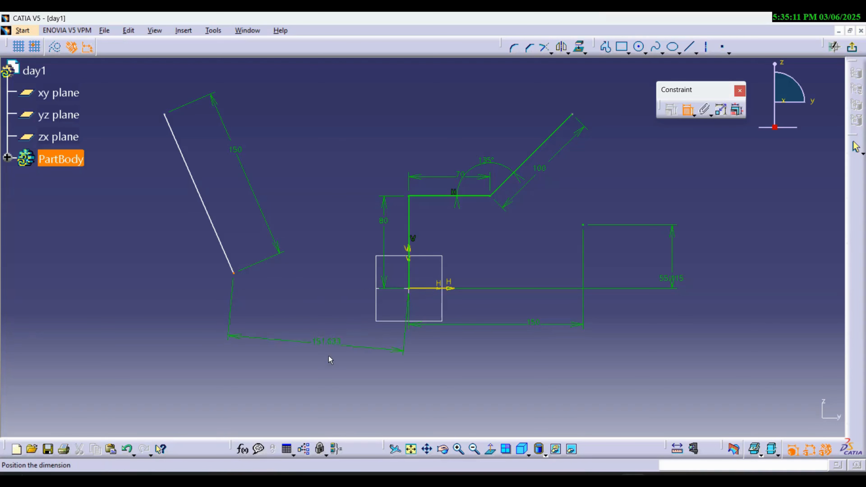
{"action": "right_click", "coordinate": [339, 359]}
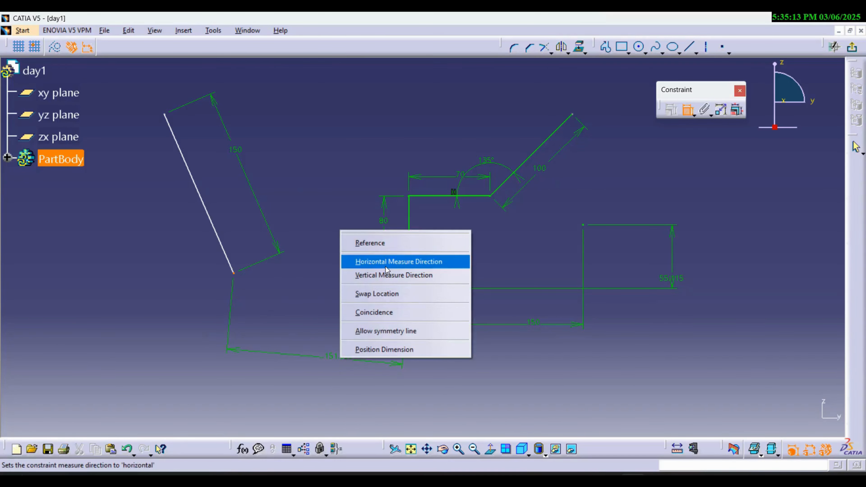
{"action": "left_click", "coordinate": [395, 260]}
{"action": "left_click", "coordinate": [351, 384]}
- Dimension the vertical distance between the left sloped line's lower endpoint and the sketch origin, placing it left of the line
{"action": "left_click", "coordinate": [409, 290]}
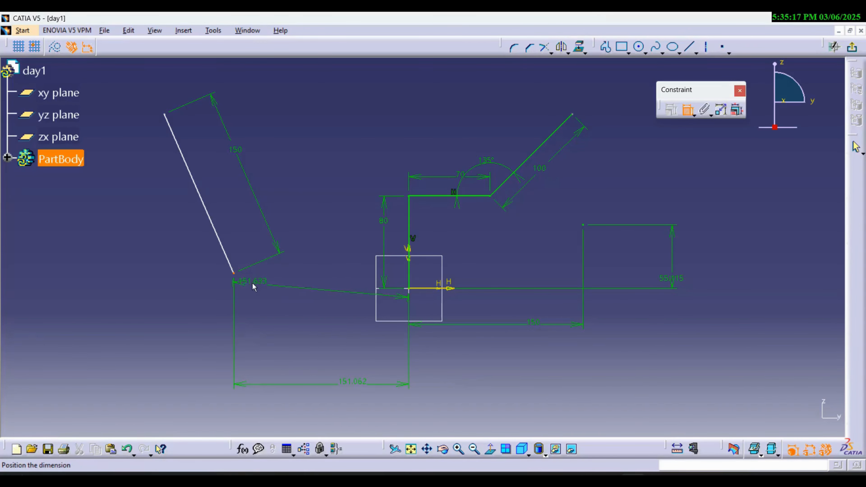
{"action": "right_click", "coordinate": [181, 285]}
{"action": "left_click", "coordinate": [215, 329]}
{"action": "left_click", "coordinate": [126, 309]}
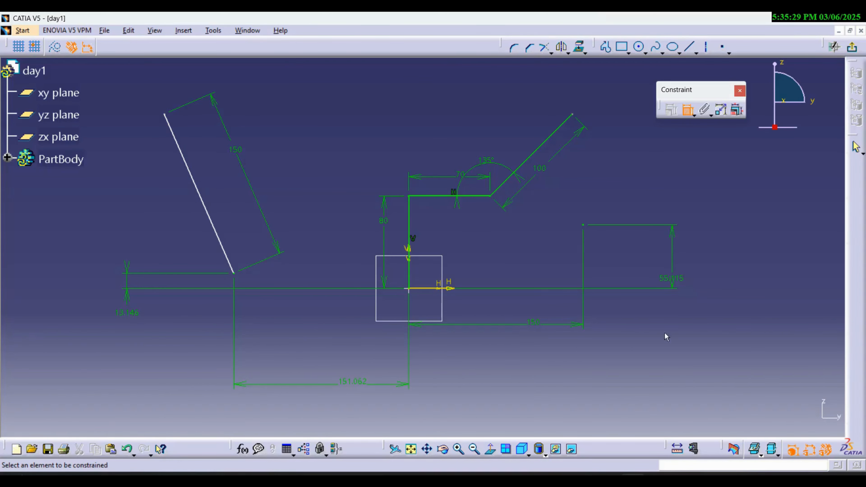
- Draw a single vertical line upward from the lower endpoint of the left sloped line with the Profile tool
{"action": "left_click", "coordinate": [606, 48]}
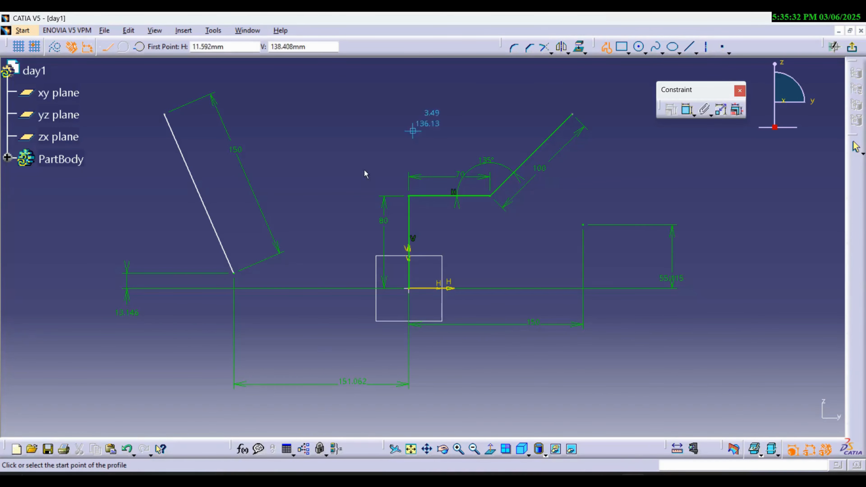
{"action": "left_click", "coordinate": [235, 274]}
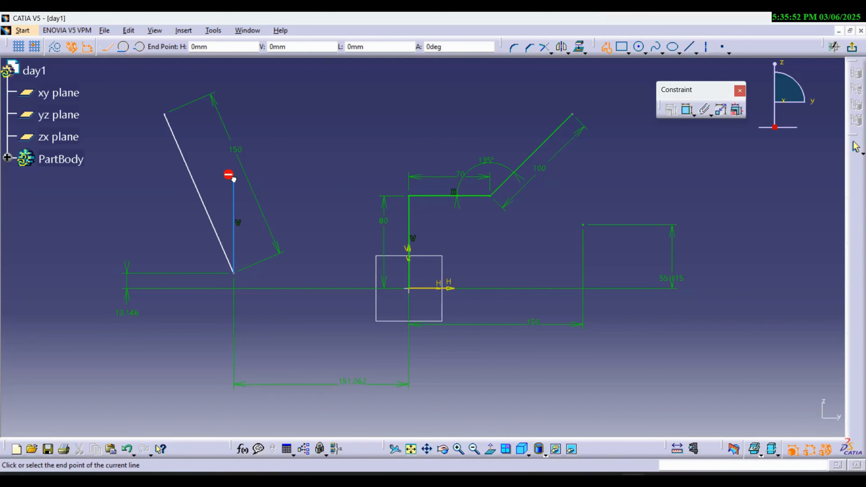
{"action": "double_click", "coordinate": [234, 180]}
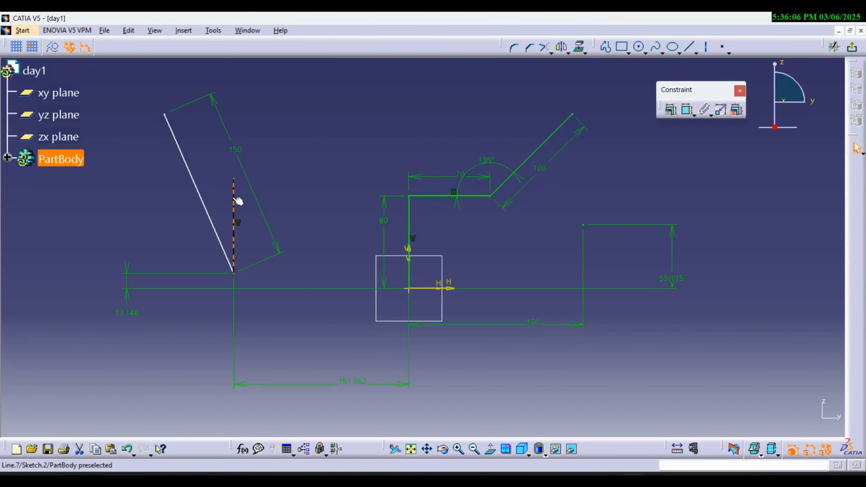
- Convert the short vertical line beside the left sloped line into a construction element
{"action": "left_click", "coordinate": [238, 201]}
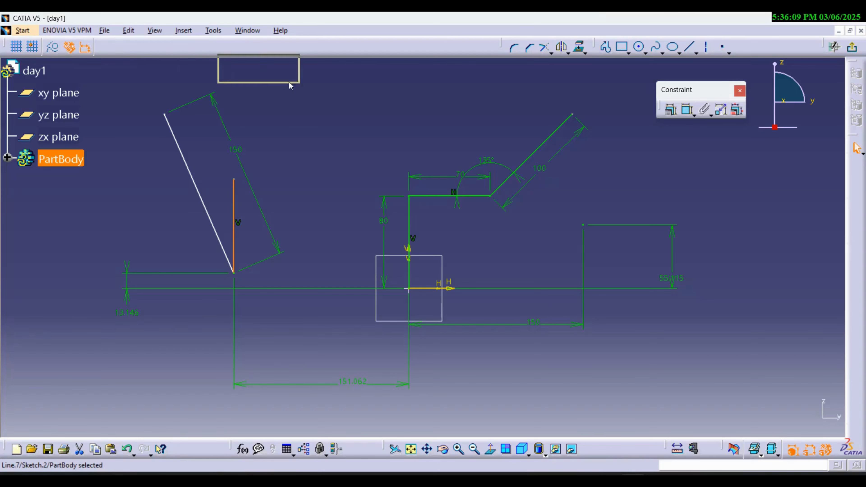
{"action": "left_click_drag", "start_coordinate": [338, 90], "coordinate": [340, 94]}
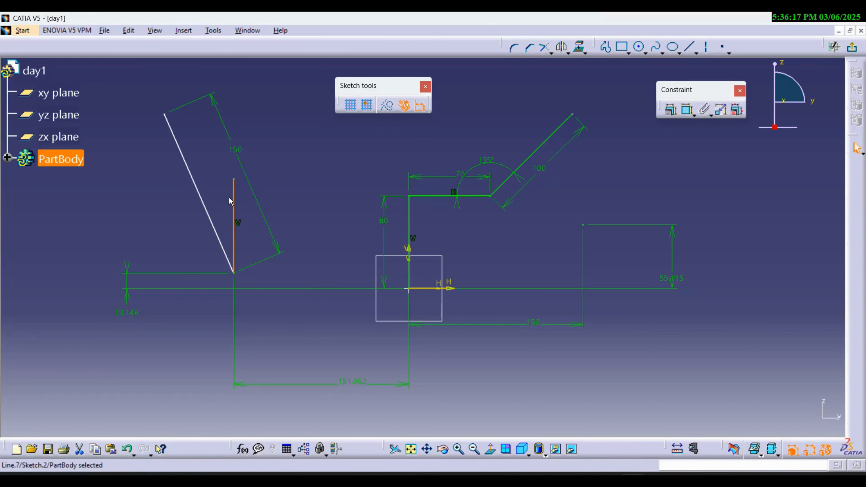
{"action": "left_click", "coordinate": [391, 108]}
{"action": "left_click", "coordinate": [286, 212]}
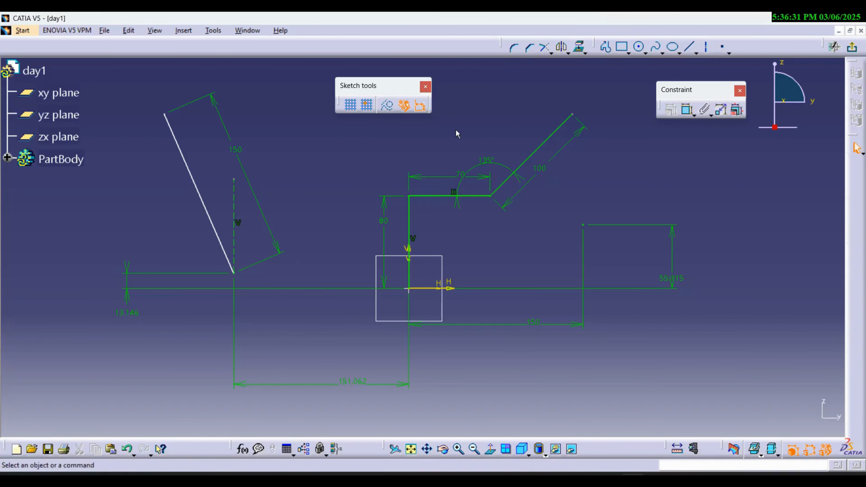
- Try construction mode by drawing a nearly horizontal dashed line above the profile and delete that line
{"action": "left_click", "coordinate": [621, 48]}
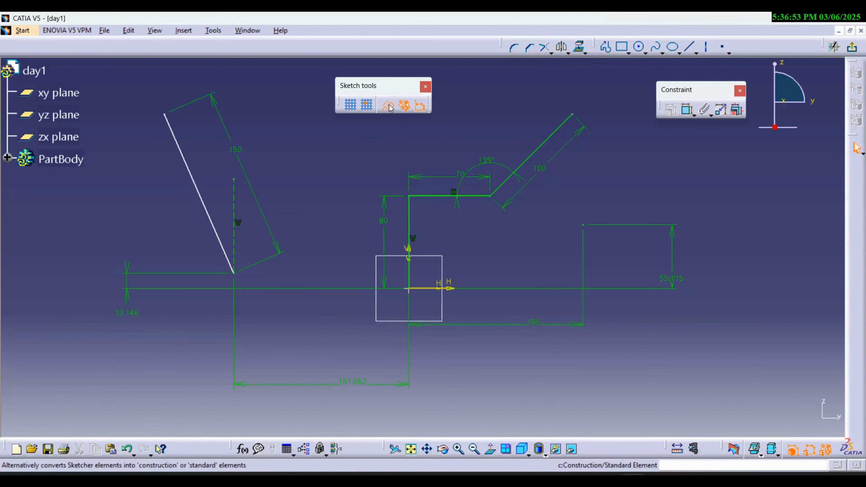
{"action": "left_click", "coordinate": [606, 49]}
{"action": "left_click", "coordinate": [305, 146]}
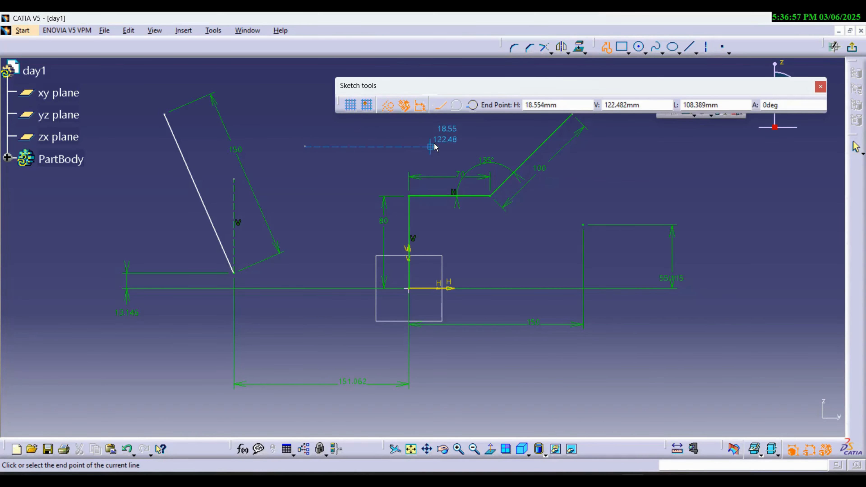
{"action": "left_click", "coordinate": [436, 141]}
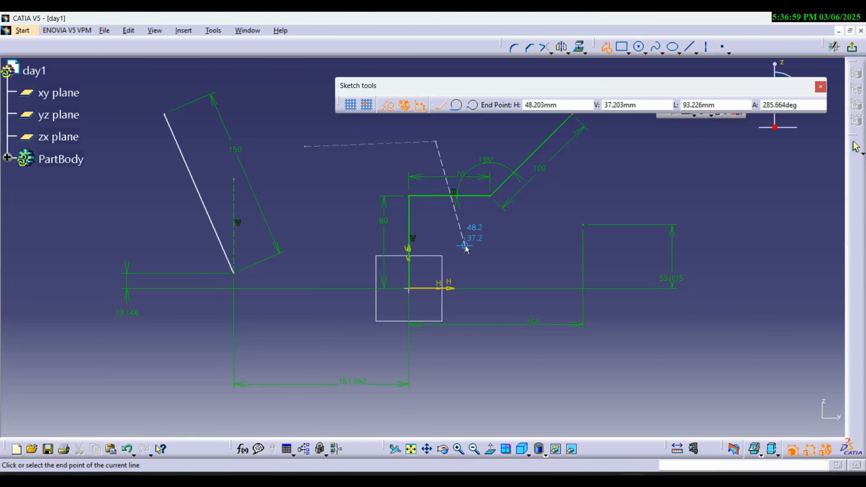
{"action": "key", "text": "Escape"}
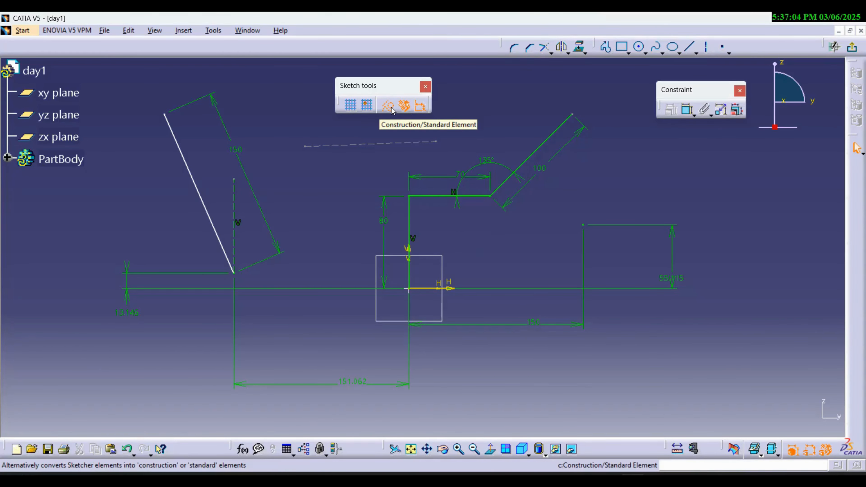
{"action": "left_click", "coordinate": [405, 145]}
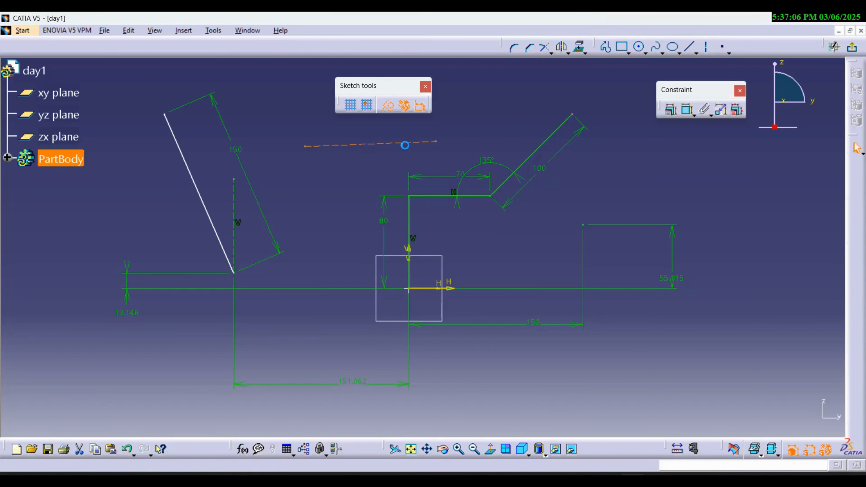
{"action": "key", "text": "Delete"}
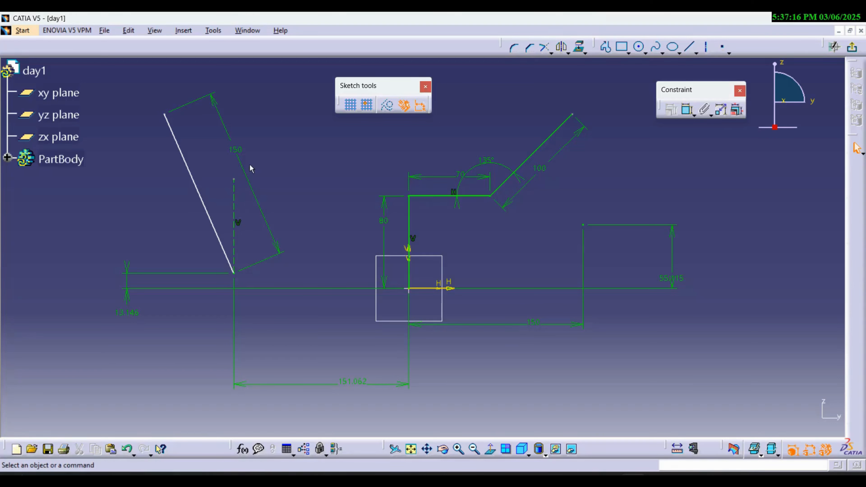
- Dimension the angle between the left sloped line and the vertical construction line and set it to 25 degrees
{"action": "left_click_drag", "start_coordinate": [377, 86], "coordinate": [60, 50]}
{"action": "left_click", "coordinate": [687, 114]}
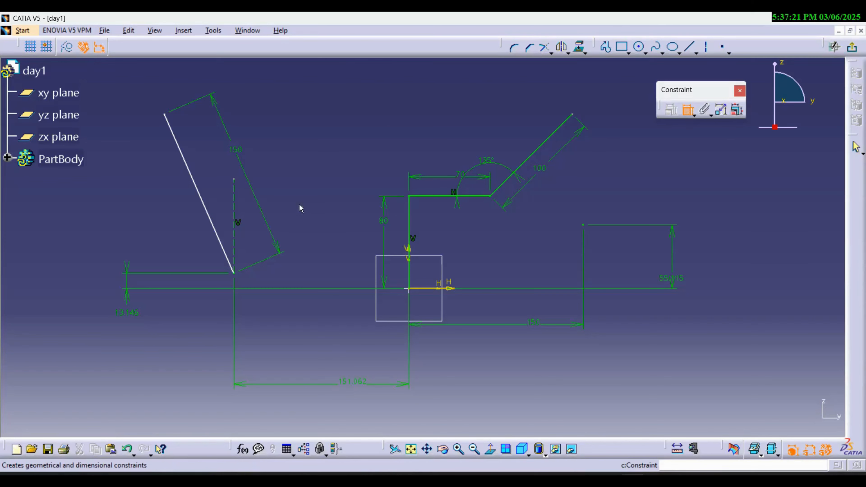
{"action": "left_click", "coordinate": [210, 215]}
{"action": "left_click", "coordinate": [234, 209]}
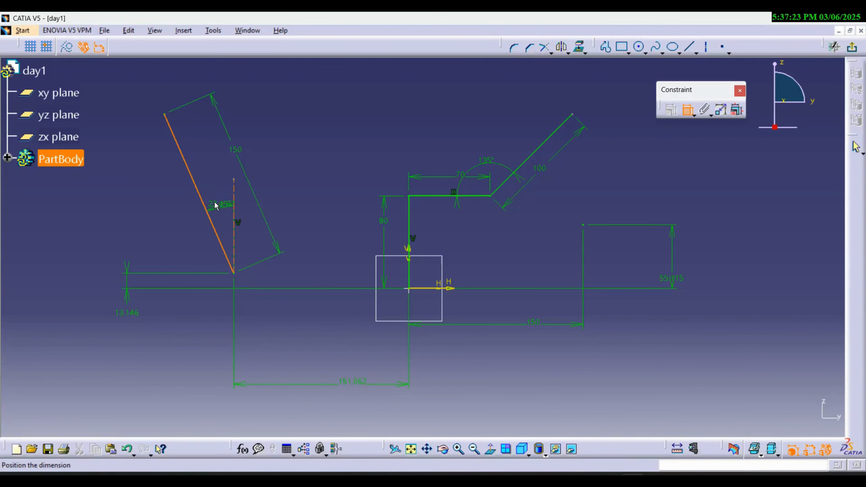
{"action": "left_click", "coordinate": [218, 203]}
{"action": "double_click", "coordinate": [216, 199]}
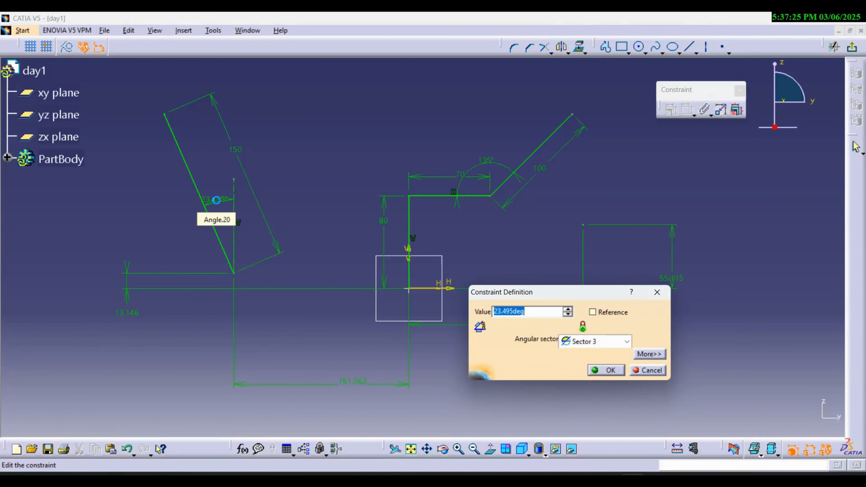
{"action": "type", "text": "25"}
{"action": "key", "text": "Return"}
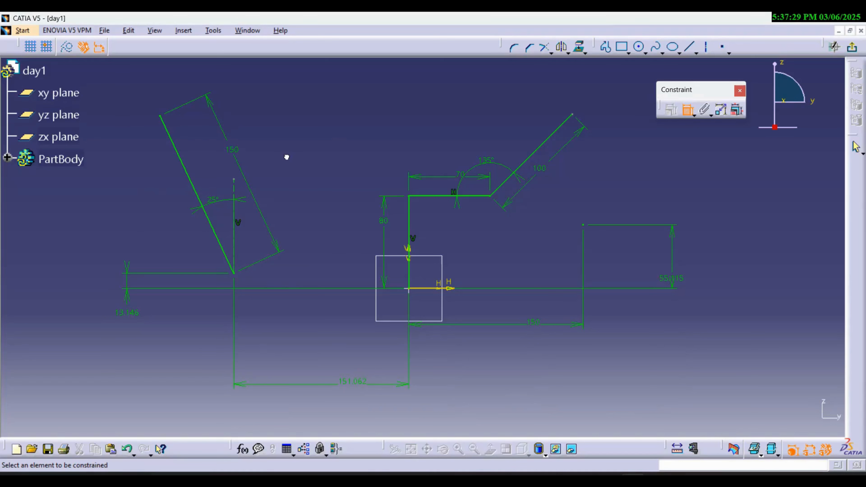
{"action": "key", "text": "Escape"}
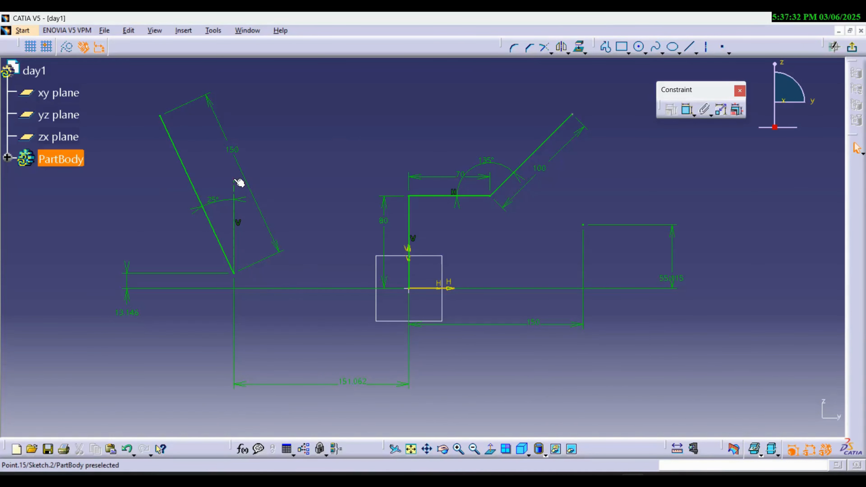
- Stretch the vertical construction line upward by its free end and shorten it again
{"action": "left_click_drag", "start_coordinate": [234, 181], "coordinate": [252, 101]}
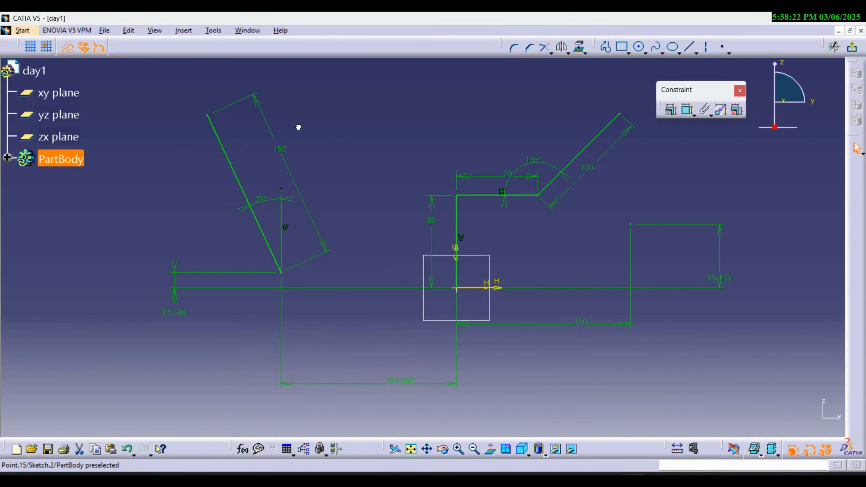
{"action": "mouse_move", "coordinate": [304, 184]}
{"action": "left_mouse_down"}
{"action": "mouse_move", "coordinate": [304, 96]}
{"action": "mouse_move", "coordinate": [303, 218]}
{"action": "mouse_move", "coordinate": [306, 108]}
{"action": "left_mouse_up"}
{"action": "left_click", "coordinate": [328, 136]}
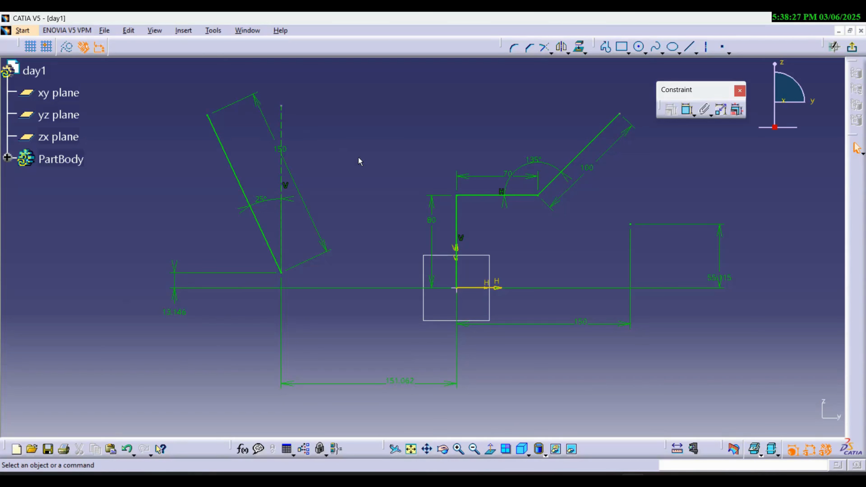
{"action": "left_click_drag", "start_coordinate": [281, 105], "coordinate": [281, 219]}
{"action": "left_click", "coordinate": [346, 176]}
- Review the available length units in the Parameters and Measure options, keeping Millimeter (mm)
{"action": "left_click", "coordinate": [213, 31]}
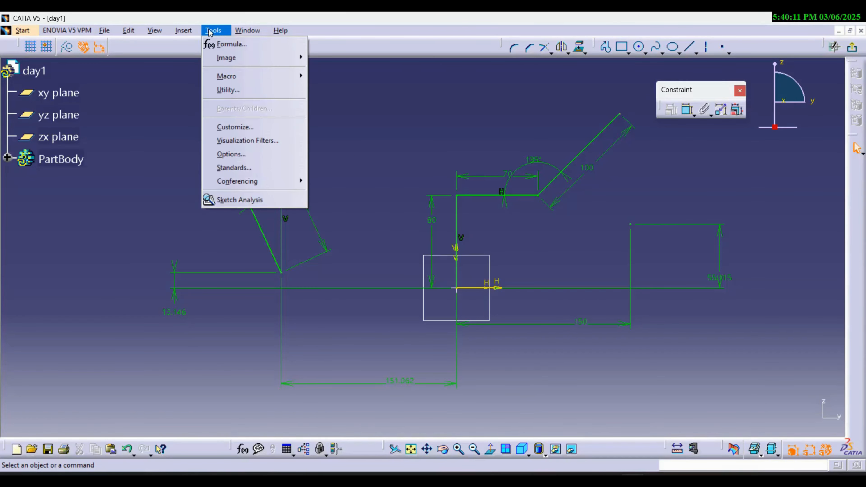
{"action": "left_click", "coordinate": [230, 155]}
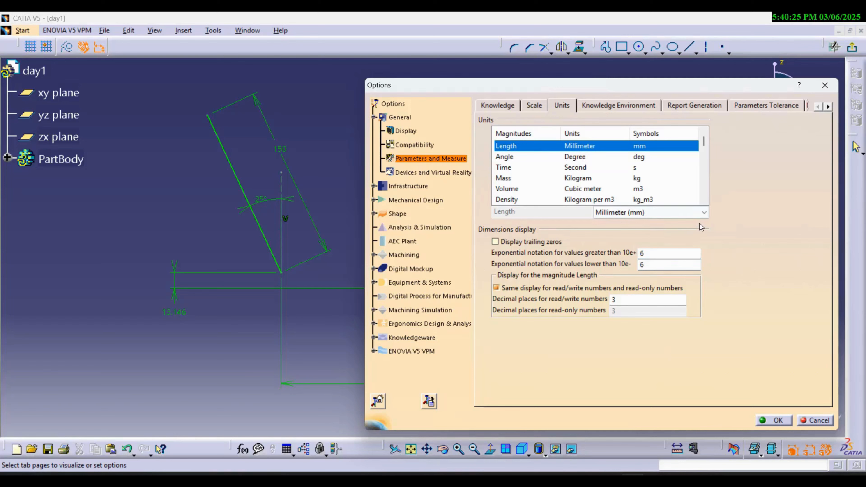
{"action": "left_click", "coordinate": [701, 213]}
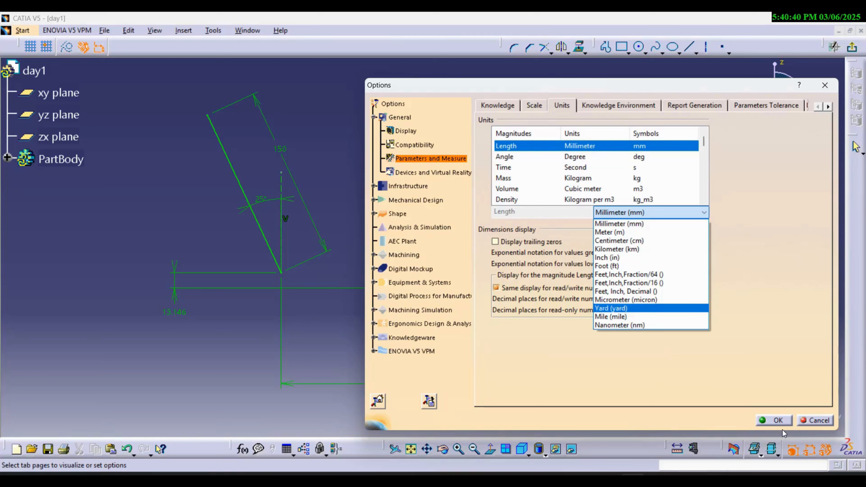
{"action": "left_click", "coordinate": [780, 421]}
{"action": "left_click", "coordinate": [779, 420]}
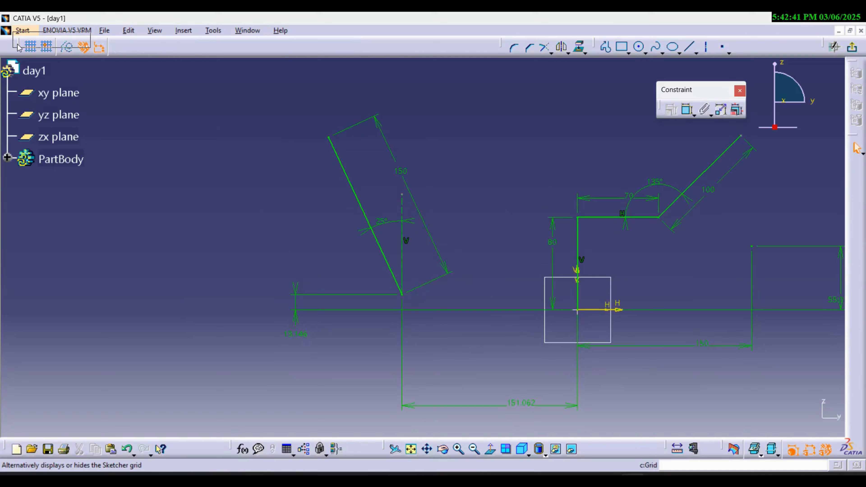
- Float the Sketch tools toolbar and draw an upward-bulging three-point arc leftward from the left sloped line's upper endpoint
{"action": "mouse_move", "coordinate": [19, 47]}
{"action": "left_mouse_down"}
{"action": "mouse_move", "coordinate": [170, 105]}
{"action": "mouse_move", "coordinate": [210, 98]}
{"action": "left_mouse_up"}
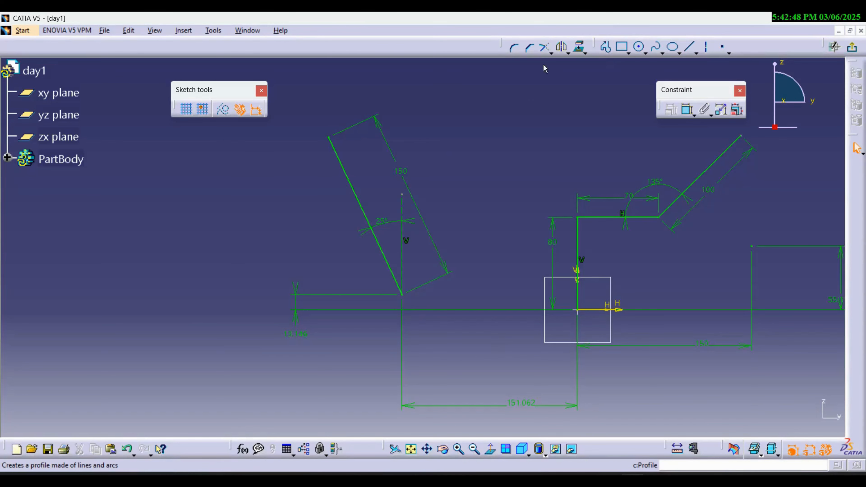
{"action": "mouse_move", "coordinate": [204, 98]}
{"action": "left_mouse_down"}
{"action": "mouse_move", "coordinate": [190, 63]}
{"action": "mouse_move", "coordinate": [199, 62]}
{"action": "left_mouse_up"}
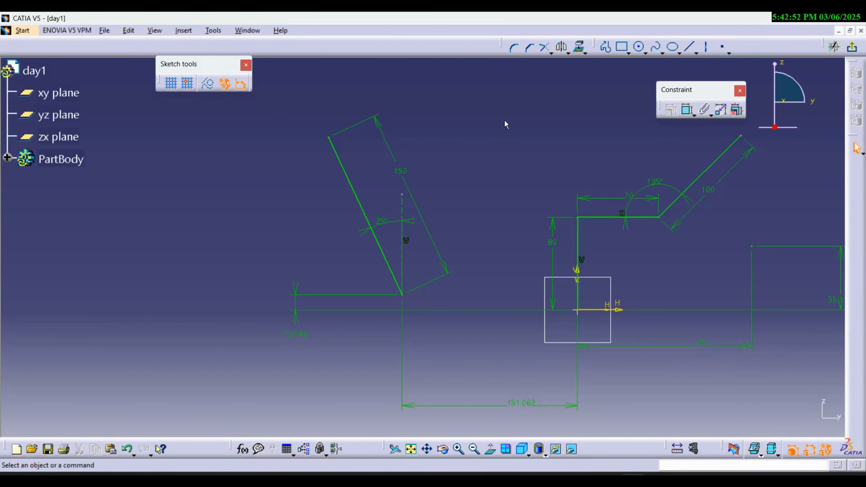
{"action": "middle_click_drag", "start_coordinate": [539, 189], "coordinate": [622, 239]}
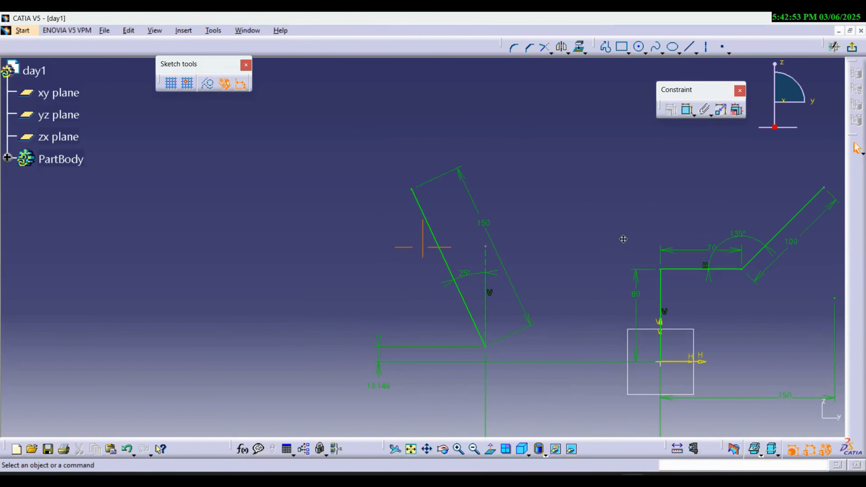
{"action": "left_click", "coordinate": [606, 48]}
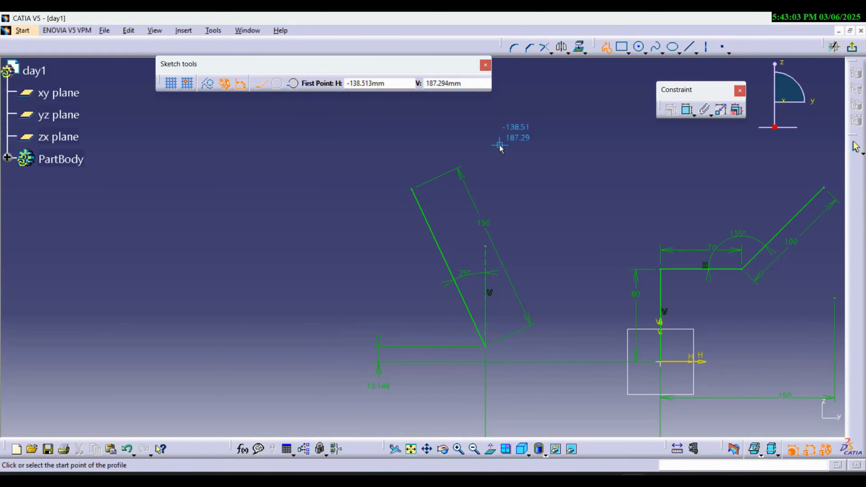
{"action": "left_click", "coordinate": [414, 191]}
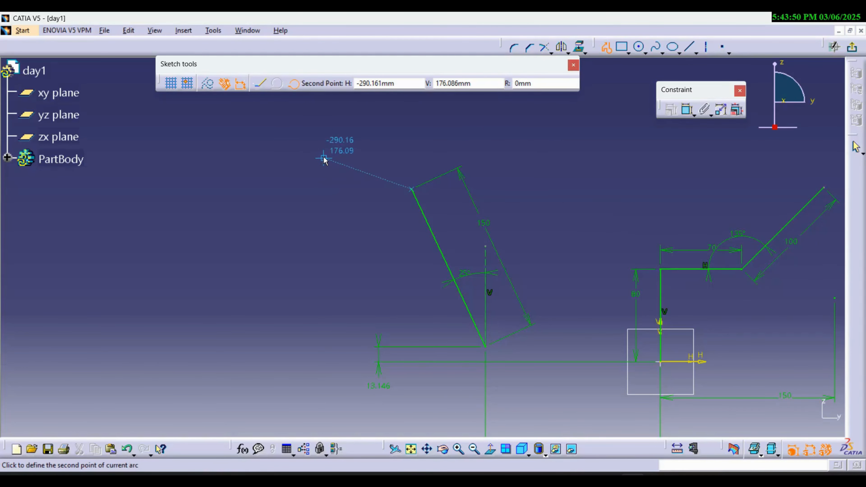
{"action": "left_click", "coordinate": [324, 159]}
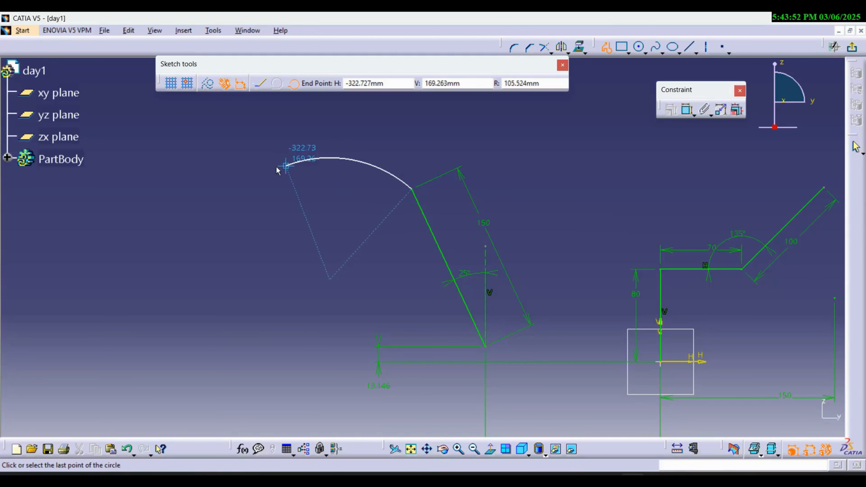
{"action": "left_click", "coordinate": [176, 200]}
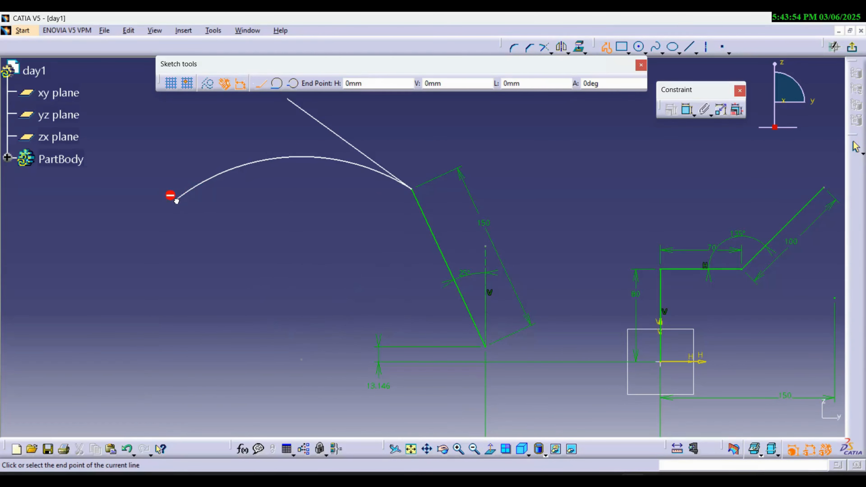
- Draw a near-vertical profile line about 74 mm downward from the arc's free end and continue it with three tangent arcs spiralling inward
{"action": "key", "text": "Escape"}
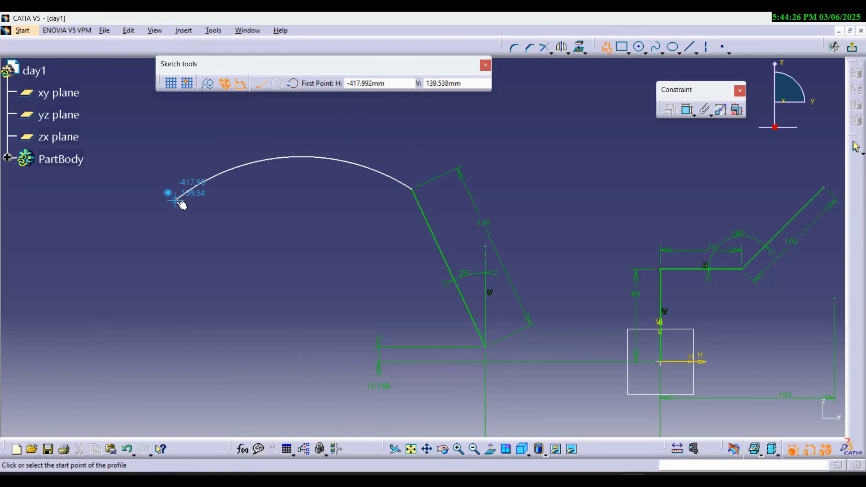
{"action": "left_click", "coordinate": [176, 200]}
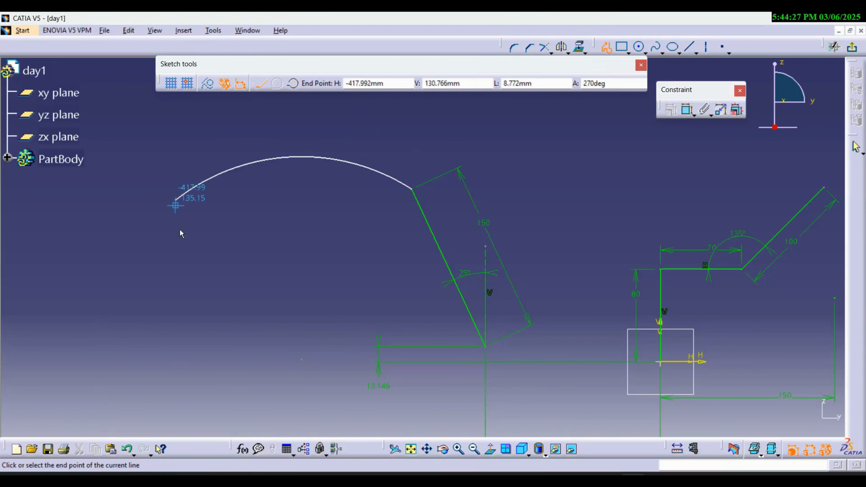
{"action": "left_click", "coordinate": [179, 285]}
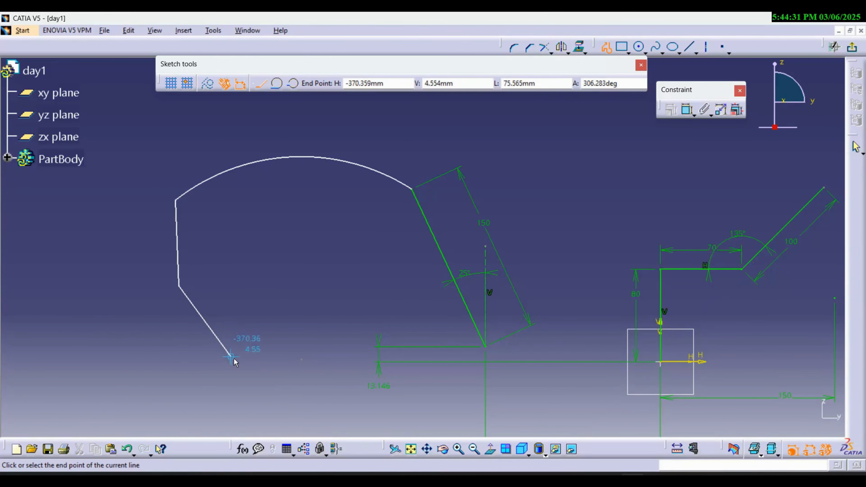
{"action": "left_click", "coordinate": [278, 84]}
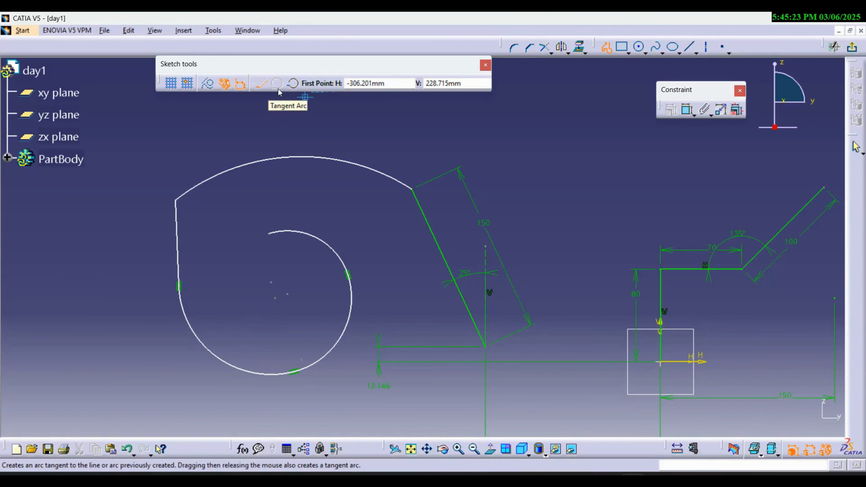
{"action": "left_click", "coordinate": [646, 52]}
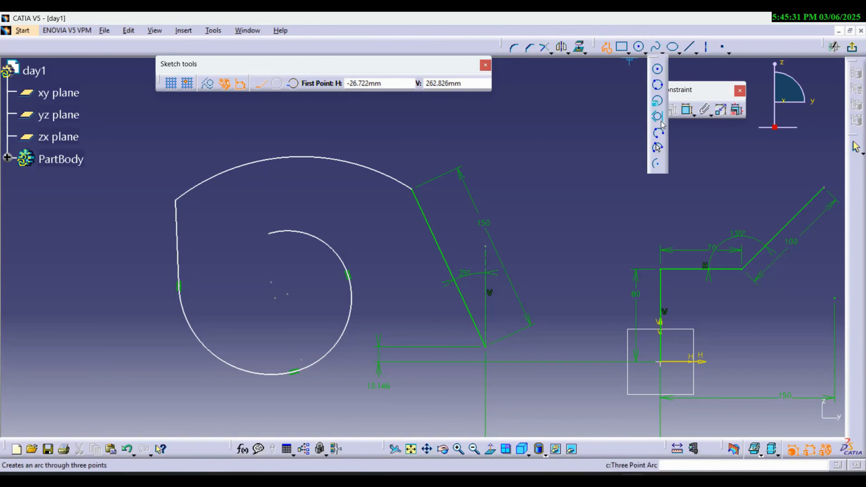
{"action": "key", "text": "Escape"}
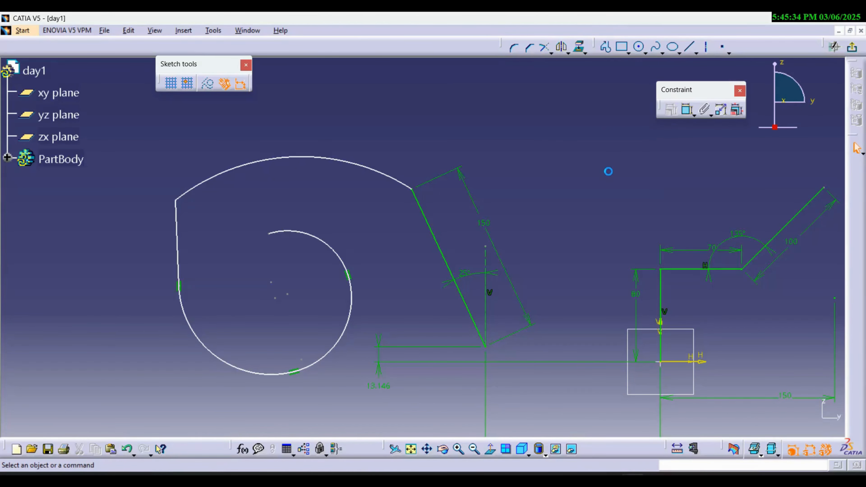